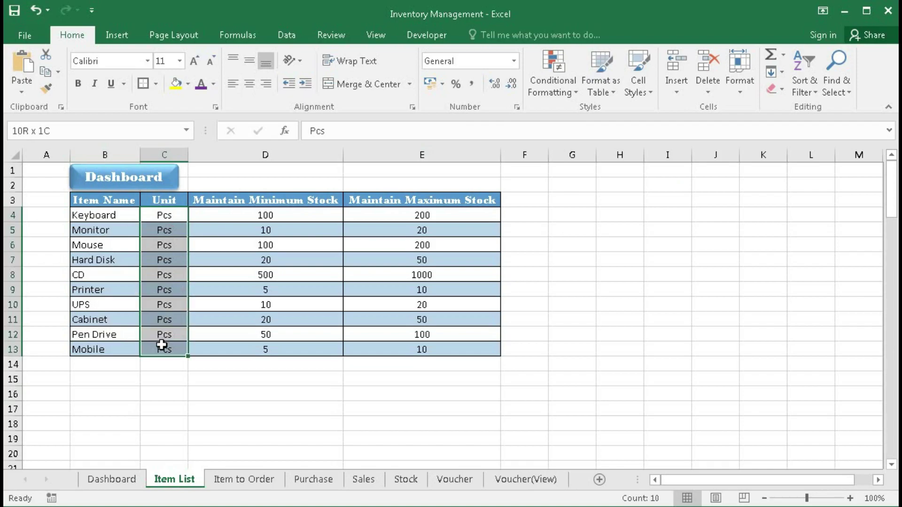
- Check the Keyboard item's minimum and maximum stock values
{"action": "left_click", "coordinate": [236, 213]}
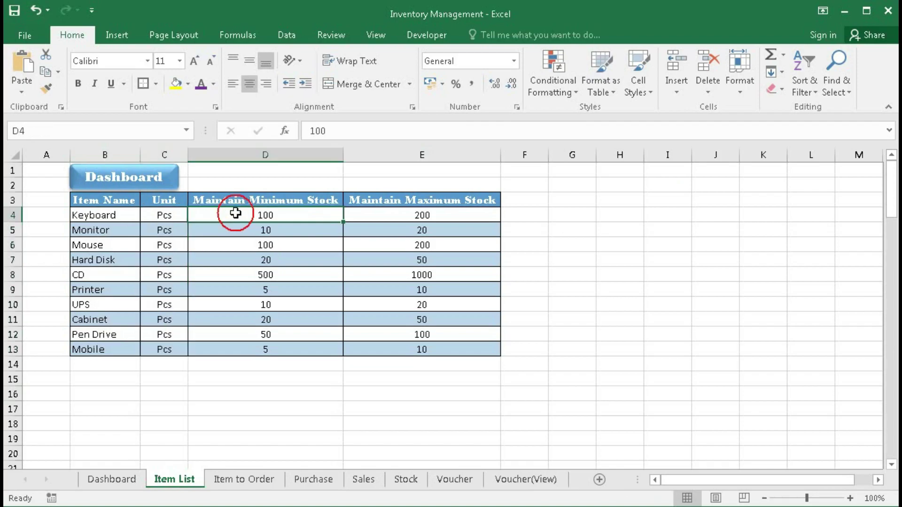
{"action": "left_click", "coordinate": [397, 213]}
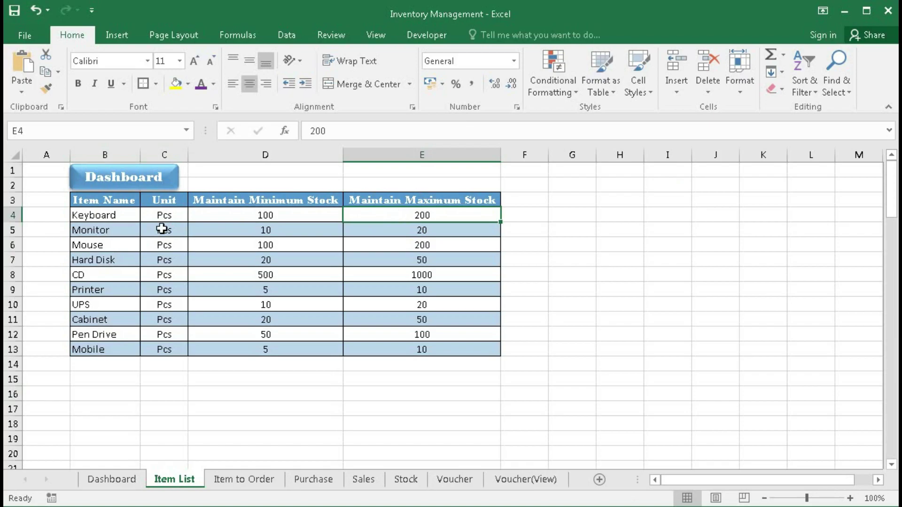
{"action": "left_click", "coordinate": [110, 216]}
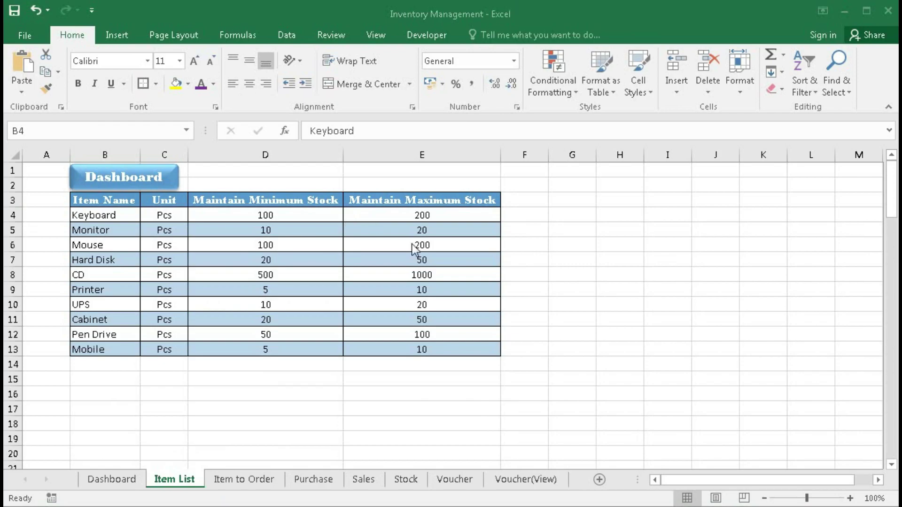
- Show the minimum stock-to-order list and select its item names, current stock and order quantities
{"action": "left_click", "coordinate": [244, 479]}
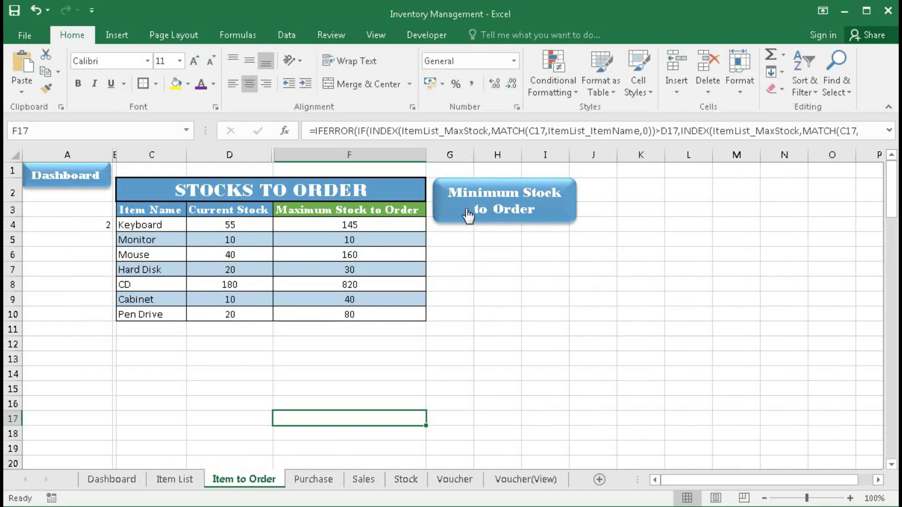
{"action": "left_click", "coordinate": [512, 215]}
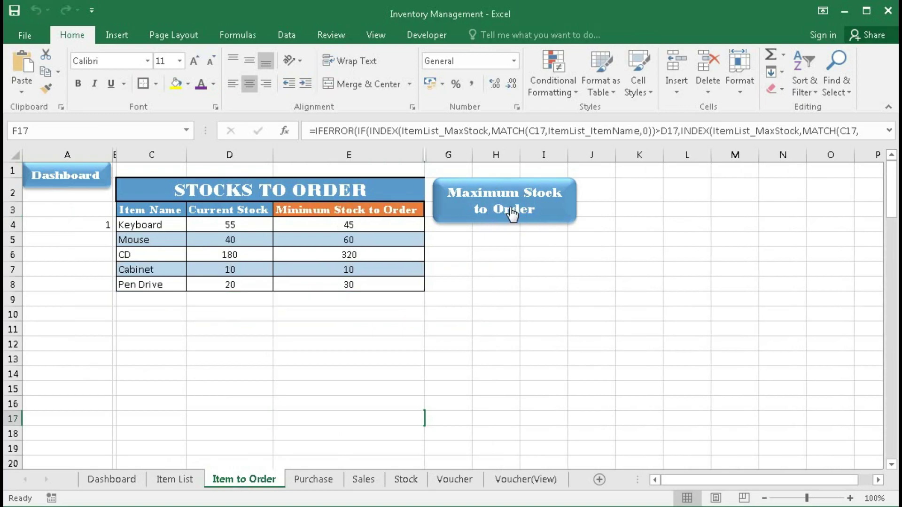
{"action": "left_click_drag", "start_coordinate": [167, 227], "coordinate": [165, 277]}
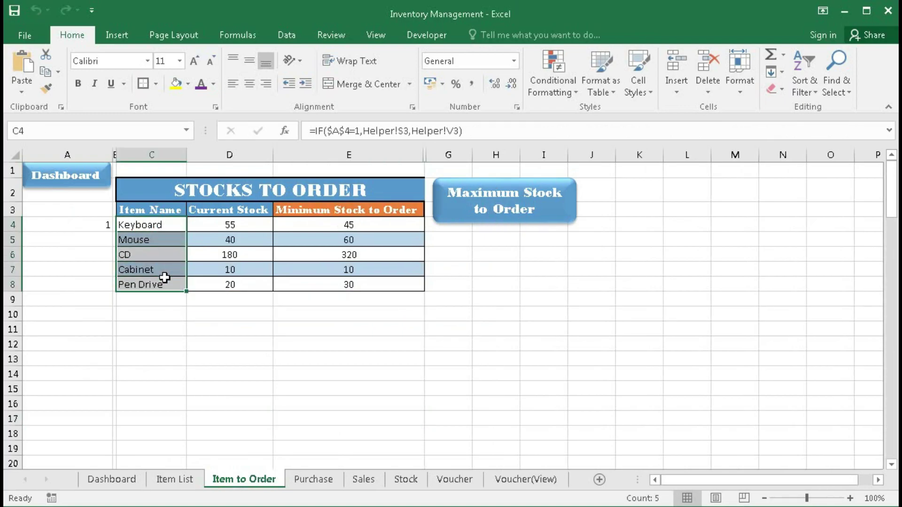
{"action": "left_click_drag", "start_coordinate": [235, 225], "coordinate": [234, 278]}
{"action": "left_click_drag", "start_coordinate": [335, 224], "coordinate": [328, 278]}
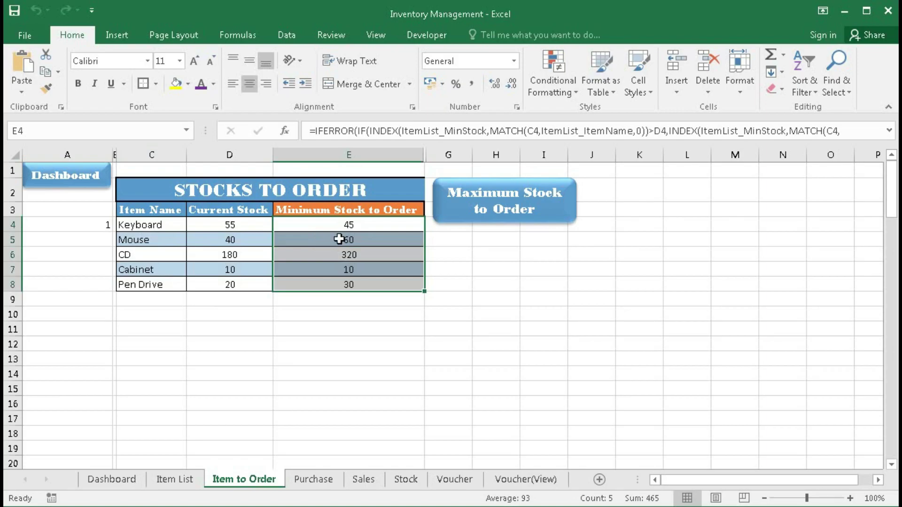
- Switch to the maximum stock-to-order list, select all seven item names, then return to the Dashboard
{"action": "left_click", "coordinate": [499, 214]}
{"action": "left_click_drag", "start_coordinate": [167, 230], "coordinate": [153, 306]}
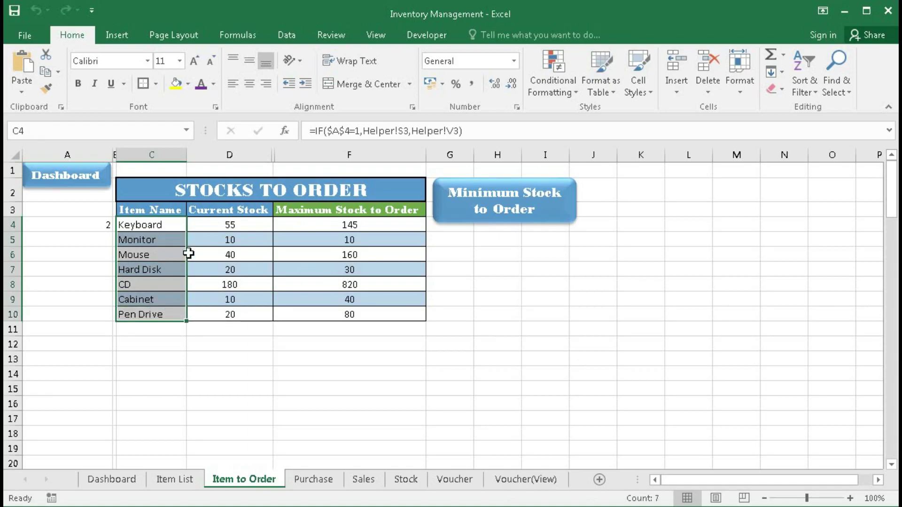
{"action": "left_click_drag", "start_coordinate": [164, 230], "coordinate": [153, 311]}
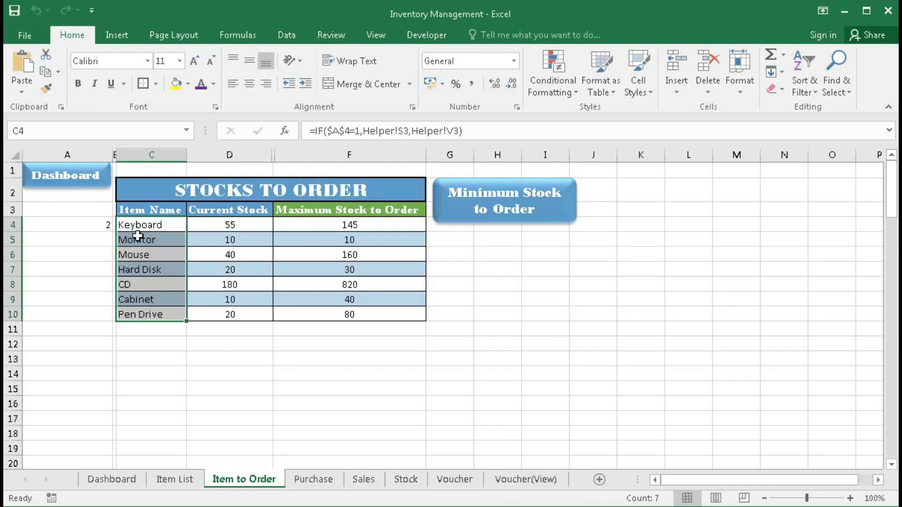
{"action": "left_click", "coordinate": [73, 181]}
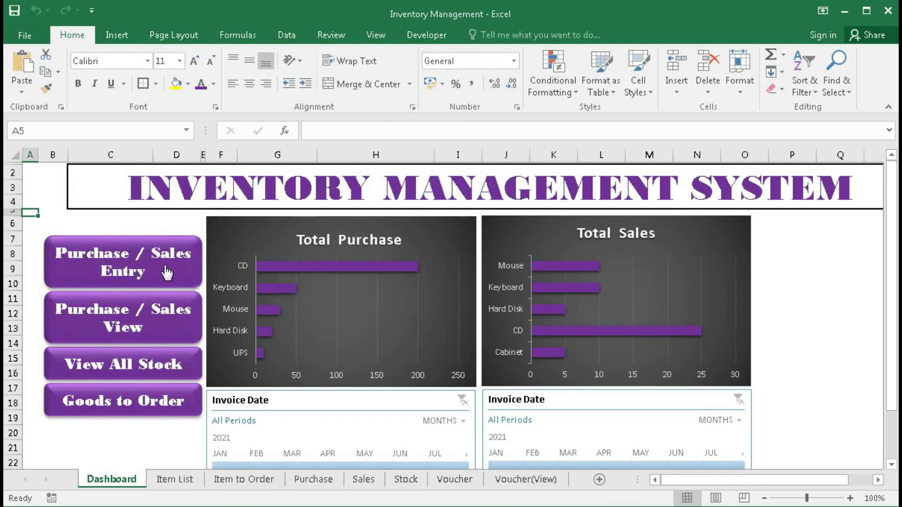
- Bring up Purchase Voucher 4 and check its date, name, address and mobile fields
{"action": "left_click", "coordinate": [136, 271]}
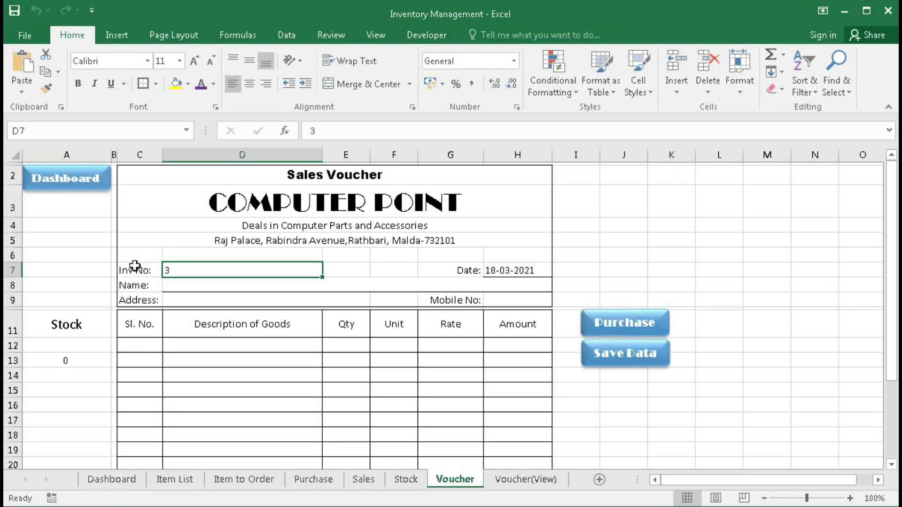
{"action": "left_click", "coordinate": [616, 331]}
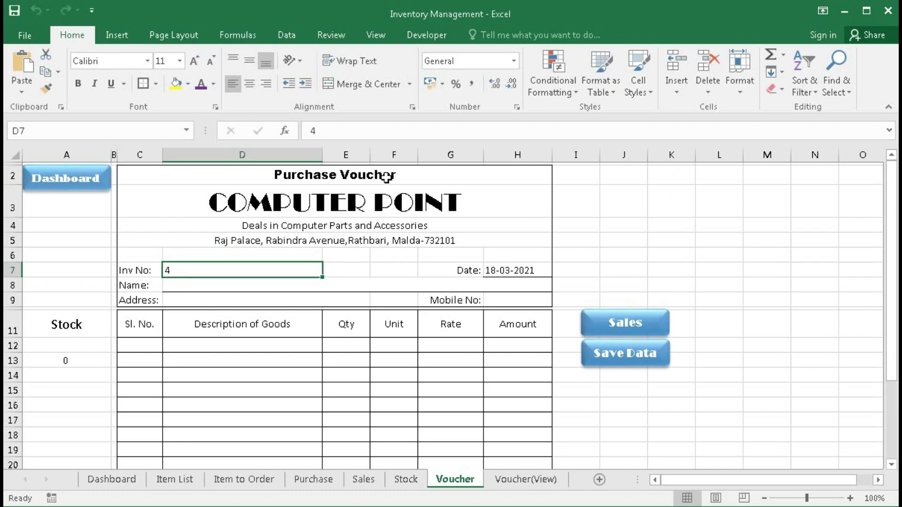
{"action": "left_click", "coordinate": [503, 272]}
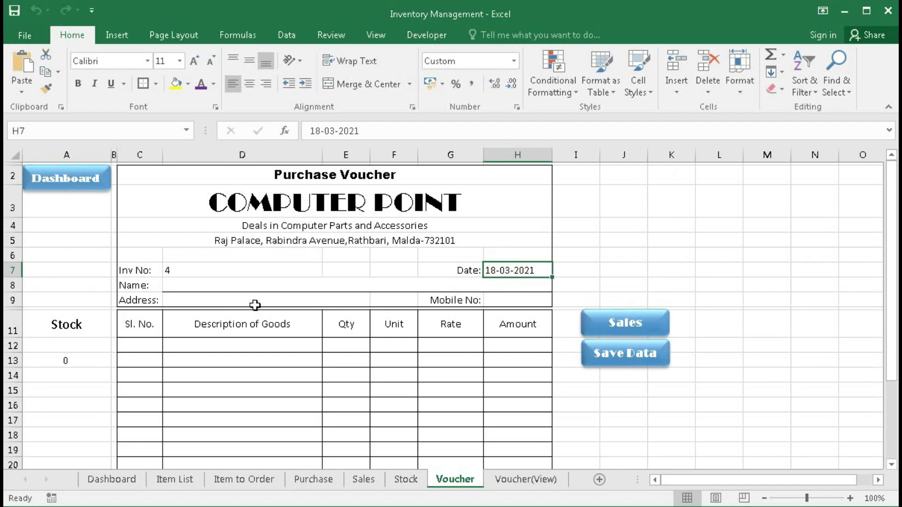
{"action": "left_click", "coordinate": [193, 287]}
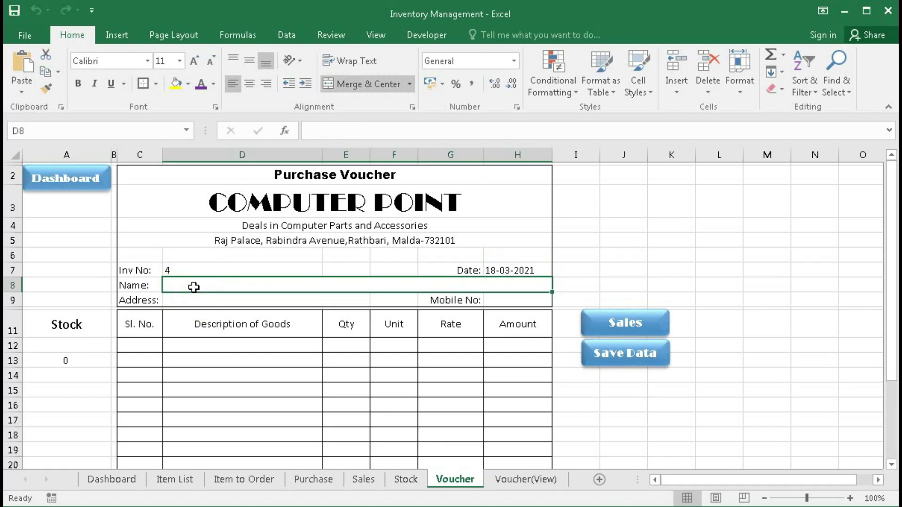
{"action": "left_click", "coordinate": [189, 302]}
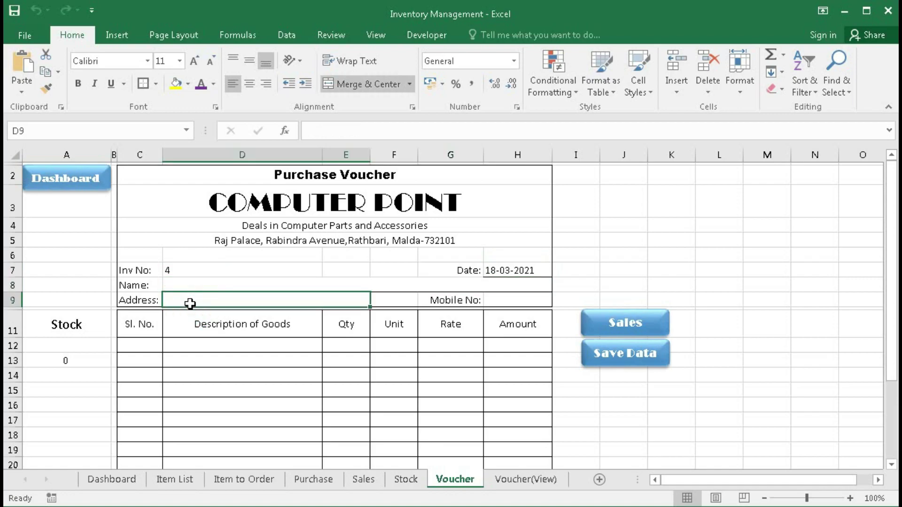
{"action": "left_click", "coordinate": [509, 305]}
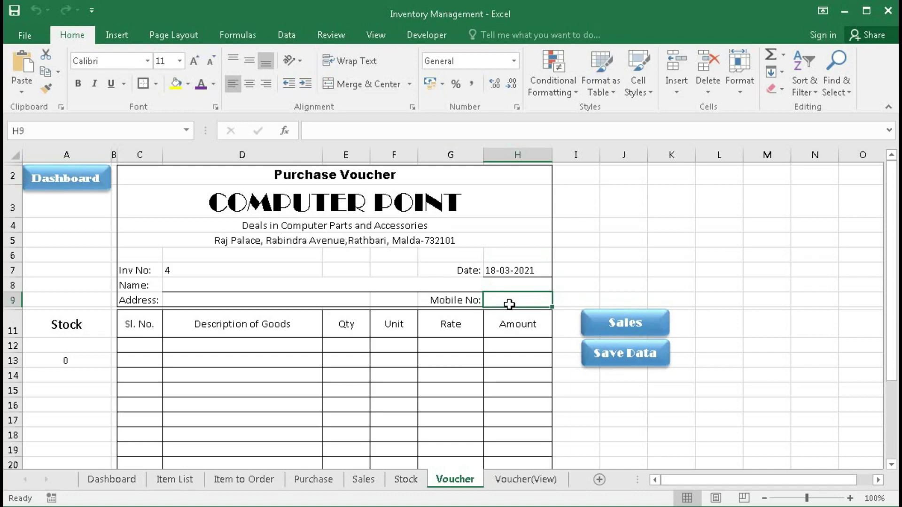
- Inspect the first goods line: item list, Qty, Unit, Rate and the Qty×Rate amount formula
{"action": "left_click", "coordinate": [187, 347]}
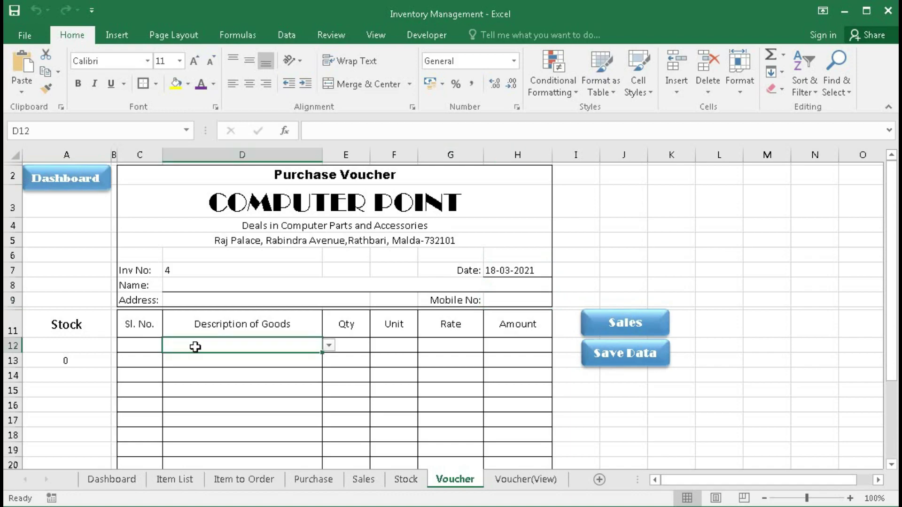
{"action": "left_click", "coordinate": [329, 346]}
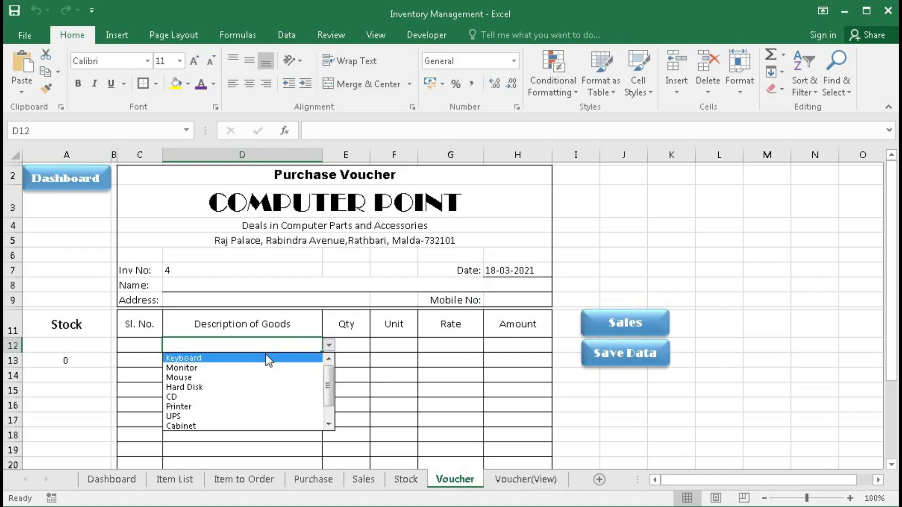
{"action": "left_click", "coordinate": [266, 340]}
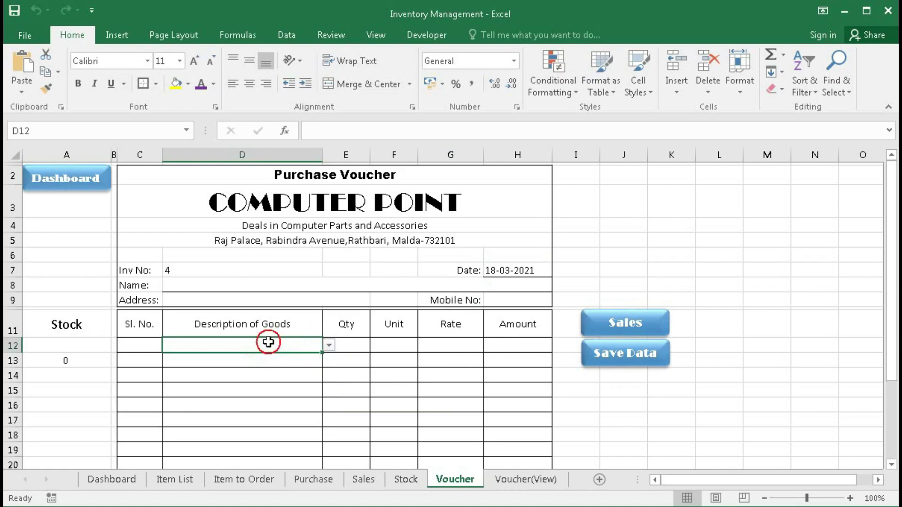
{"action": "left_click", "coordinate": [348, 343]}
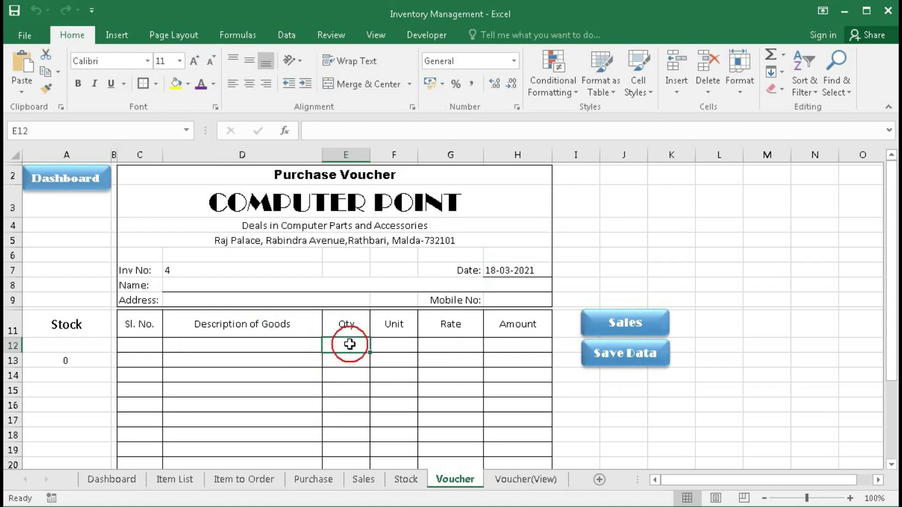
{"action": "left_click", "coordinate": [387, 344]}
{"action": "left_click", "coordinate": [427, 344]}
{"action": "left_click", "coordinate": [505, 346]}
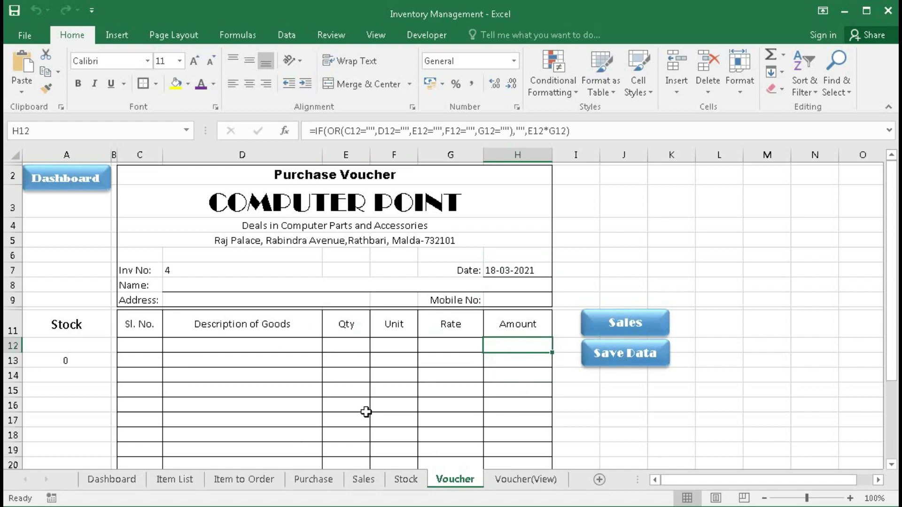
- Review the saved purchase records, then set the voucher back to a Sales Voucher
{"action": "left_click", "coordinate": [316, 482]}
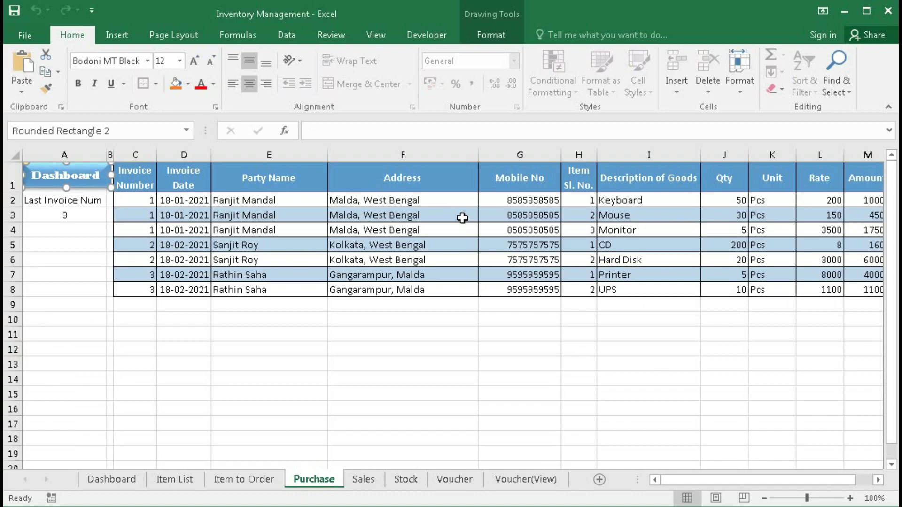
{"action": "left_click_drag", "start_coordinate": [749, 480], "coordinate": [691, 480]}
{"action": "left_click", "coordinate": [442, 480]}
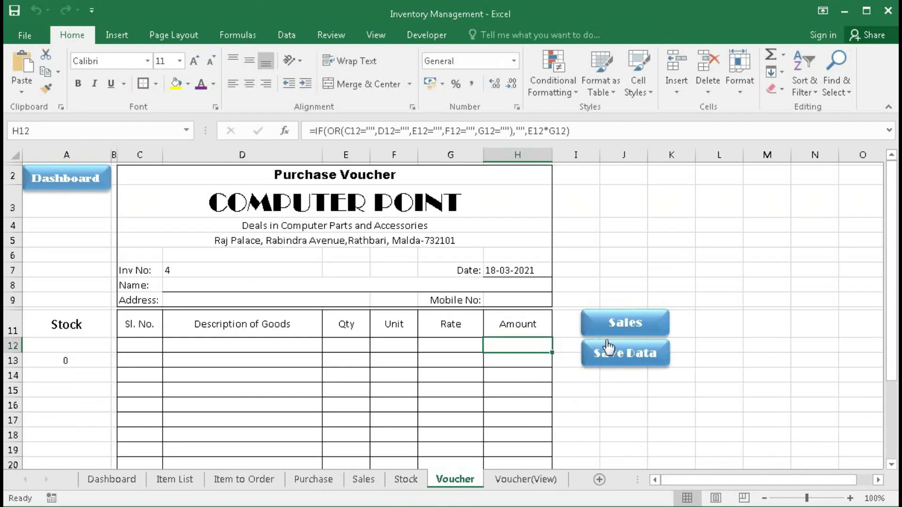
{"action": "left_click", "coordinate": [617, 324]}
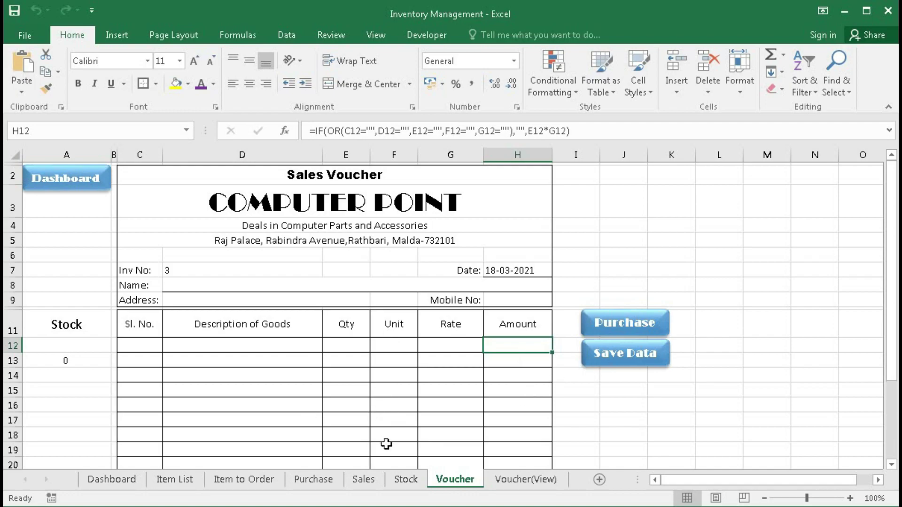
- Compare the saved Sales and Purchase records, ending on the Total Stock sheet
{"action": "left_click", "coordinate": [365, 480]}
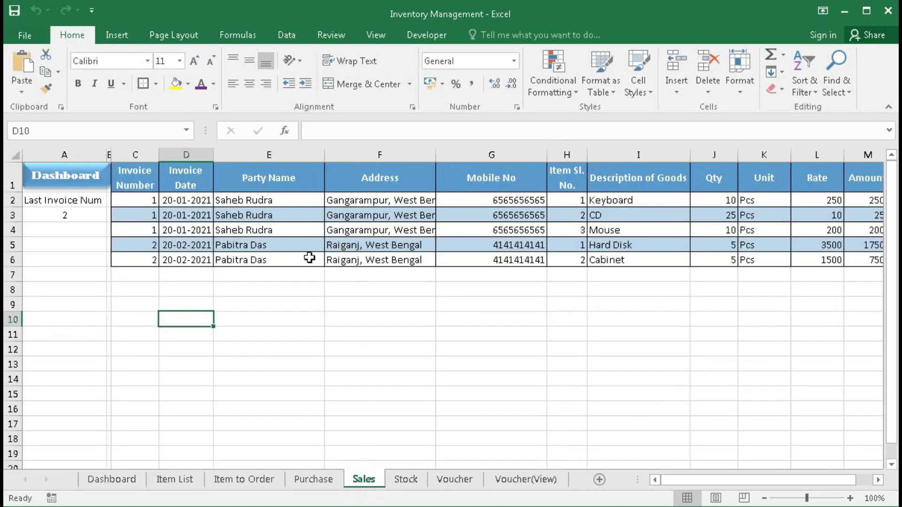
{"action": "left_click", "coordinate": [319, 481]}
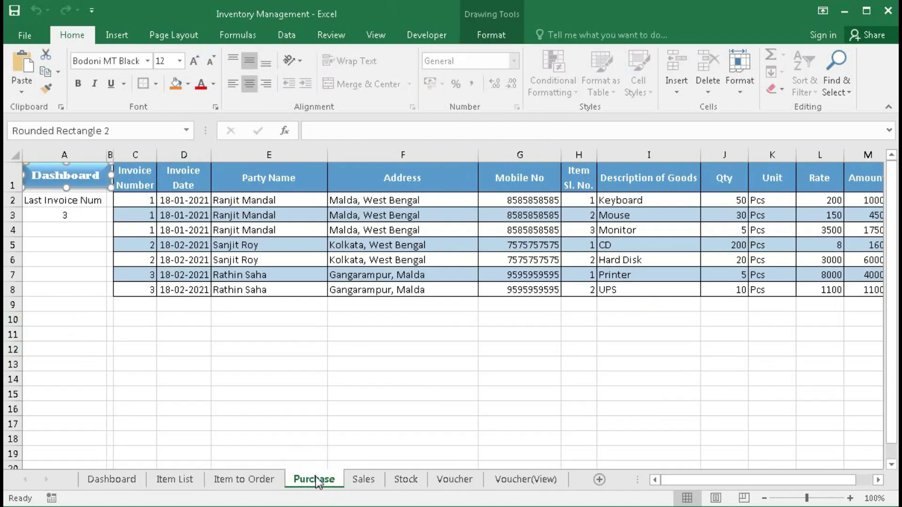
{"action": "left_click", "coordinate": [364, 479]}
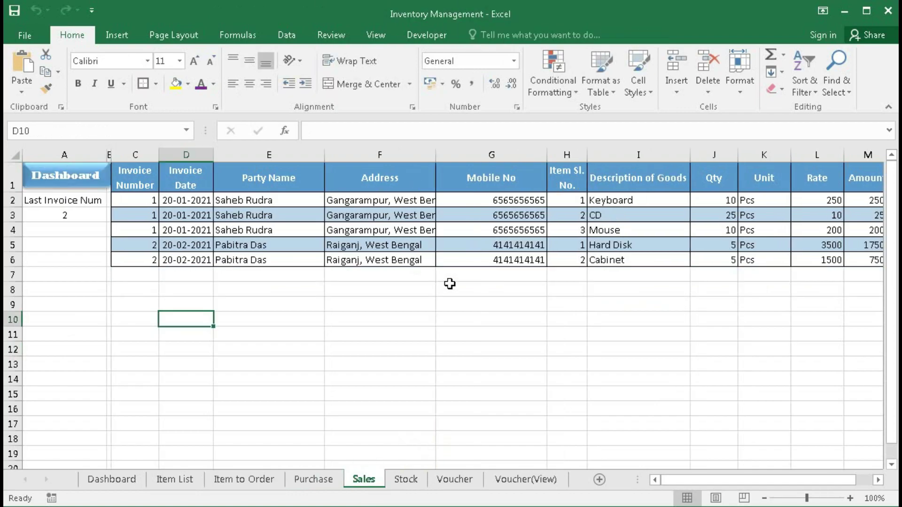
{"action": "left_click", "coordinate": [405, 480]}
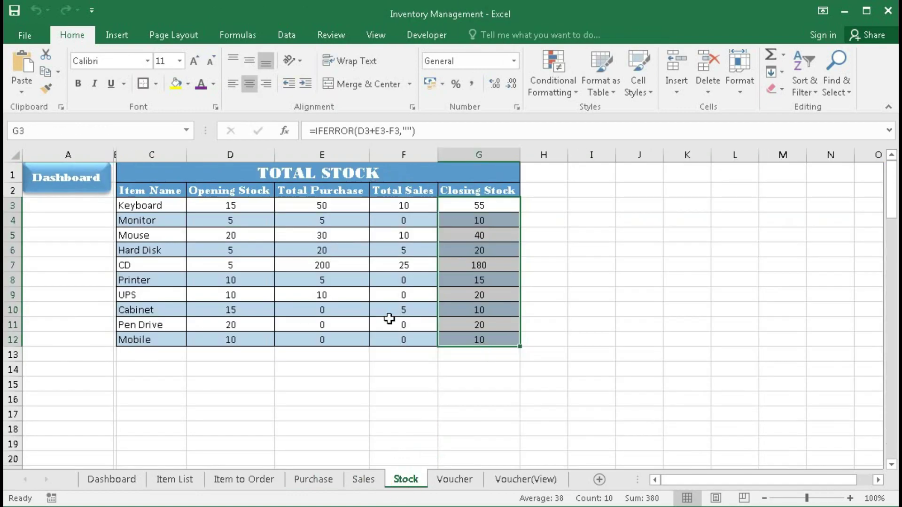
- Select the Opening Stock, Total Purchase, Total Sales and Closing Stock columns of the stock table
{"action": "left_click_drag", "start_coordinate": [231, 207], "coordinate": [223, 337]}
{"action": "left_click_drag", "start_coordinate": [323, 206], "coordinate": [309, 335]}
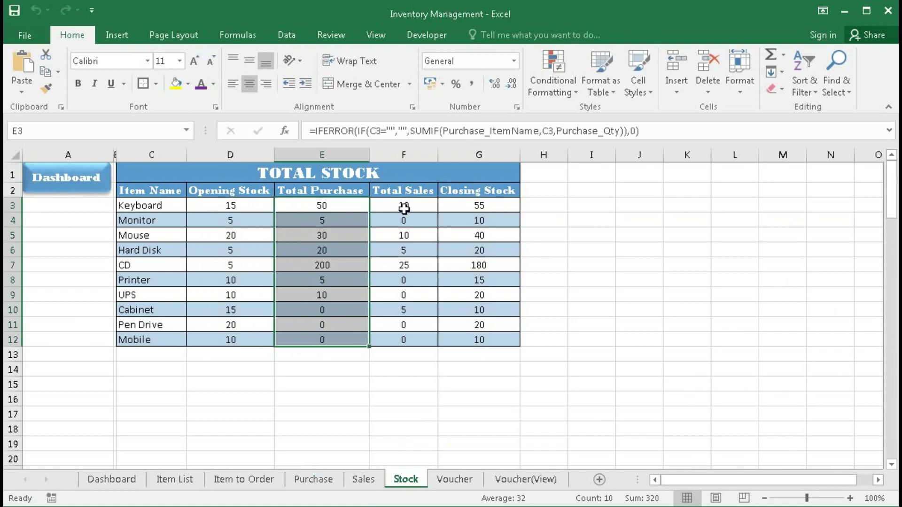
{"action": "left_click_drag", "start_coordinate": [404, 209], "coordinate": [397, 335]}
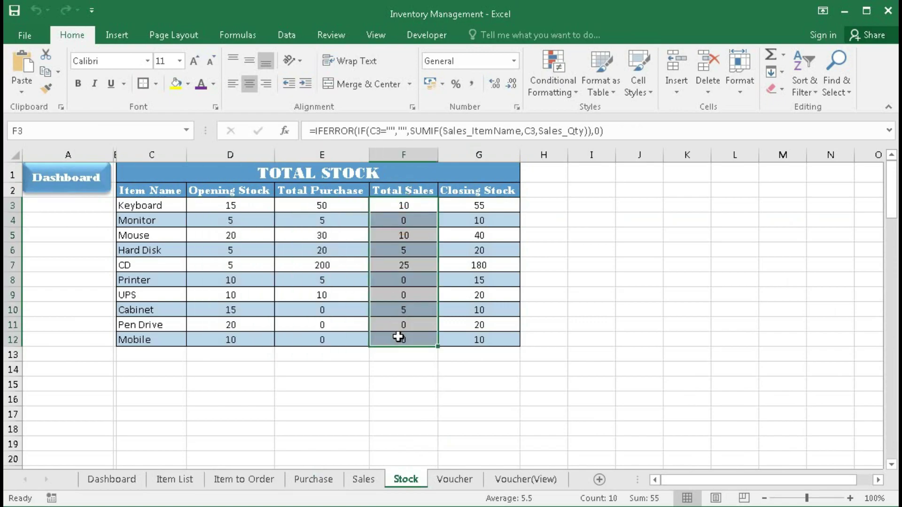
{"action": "left_click_drag", "start_coordinate": [479, 209], "coordinate": [474, 335]}
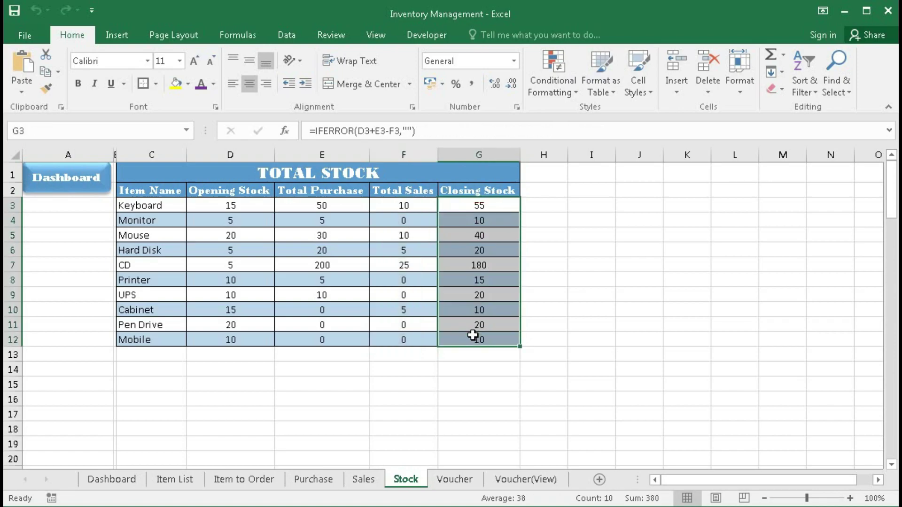
- Reopen the stock table from the Dashboard with View All Stock, then return to the Dashboard
{"action": "left_click", "coordinate": [112, 479]}
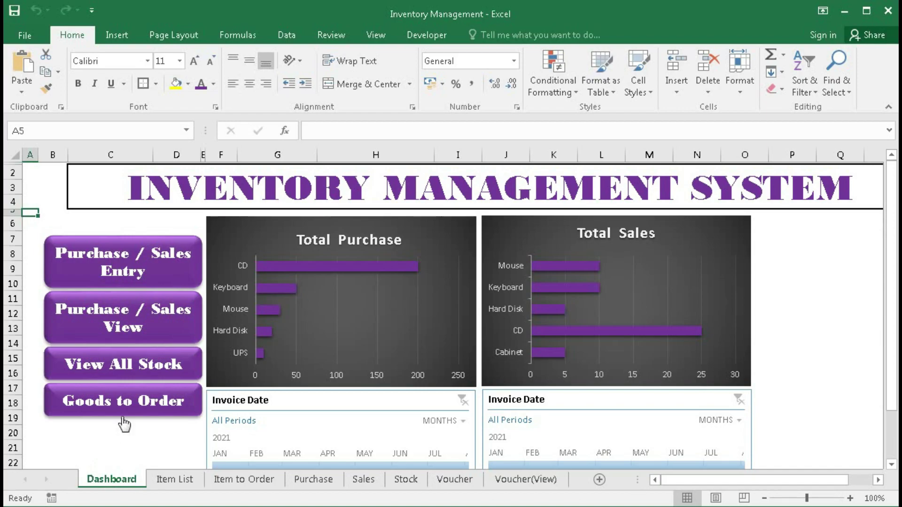
{"action": "left_click", "coordinate": [107, 369]}
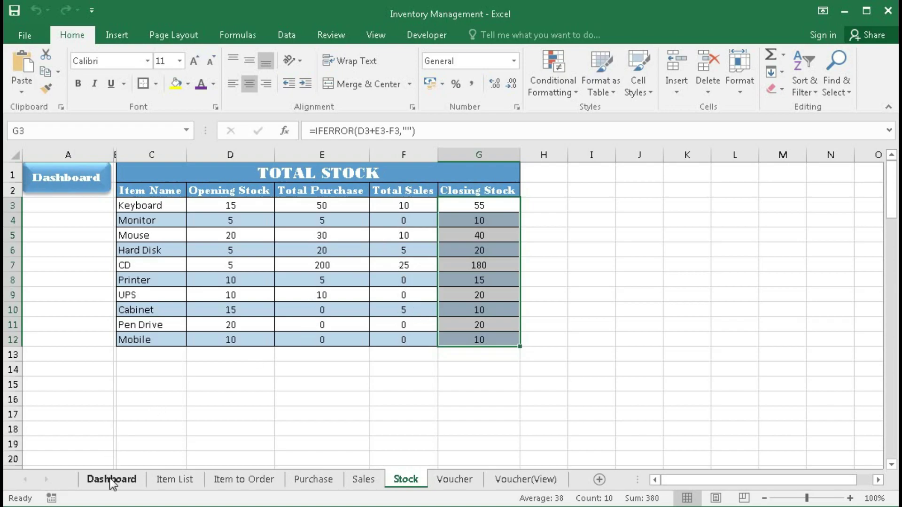
{"action": "left_click", "coordinate": [72, 188]}
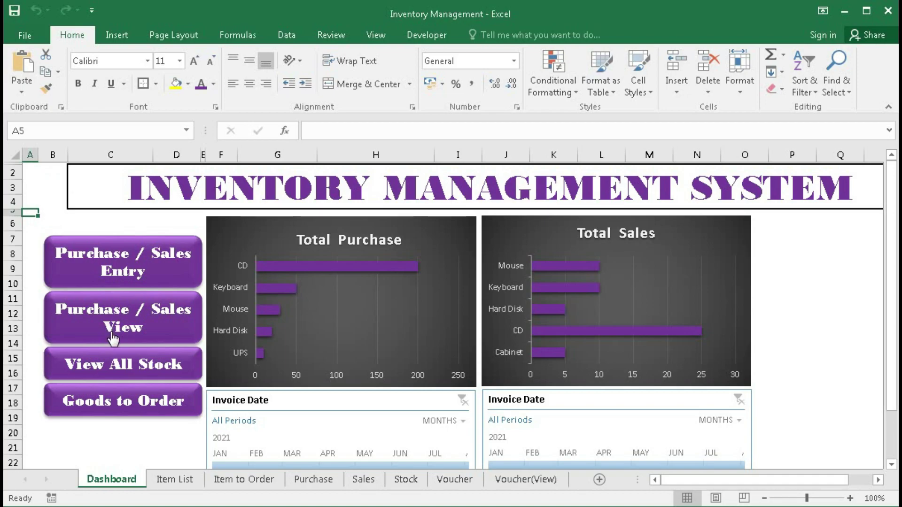
{"action": "left_click", "coordinate": [125, 317]}
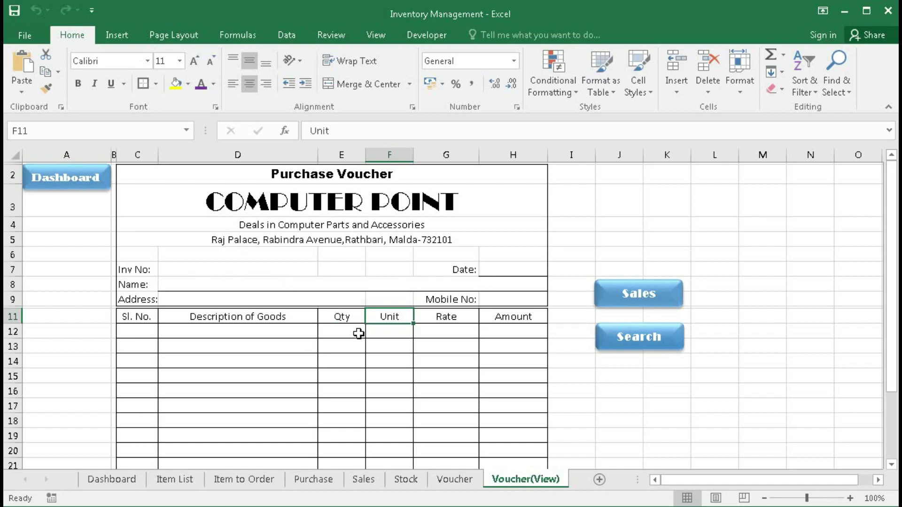
{"action": "left_click", "coordinate": [194, 271]}
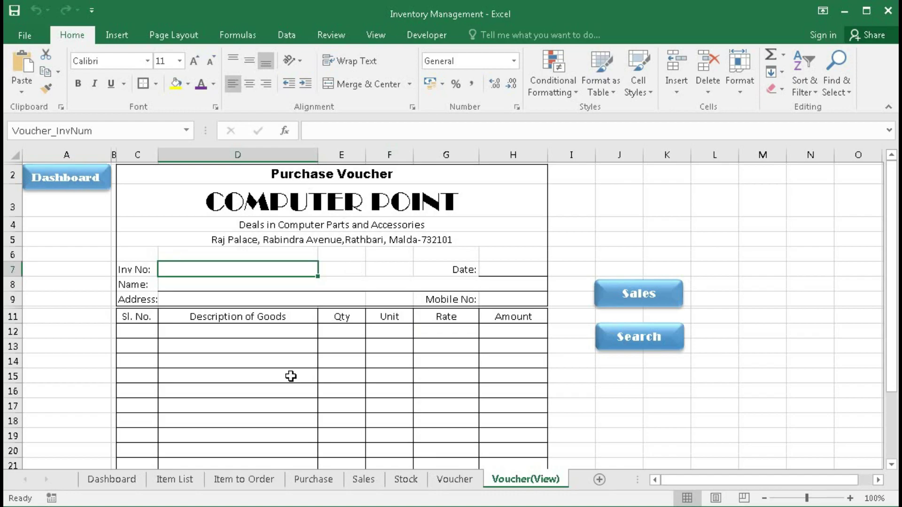
{"action": "left_click", "coordinate": [656, 296]}
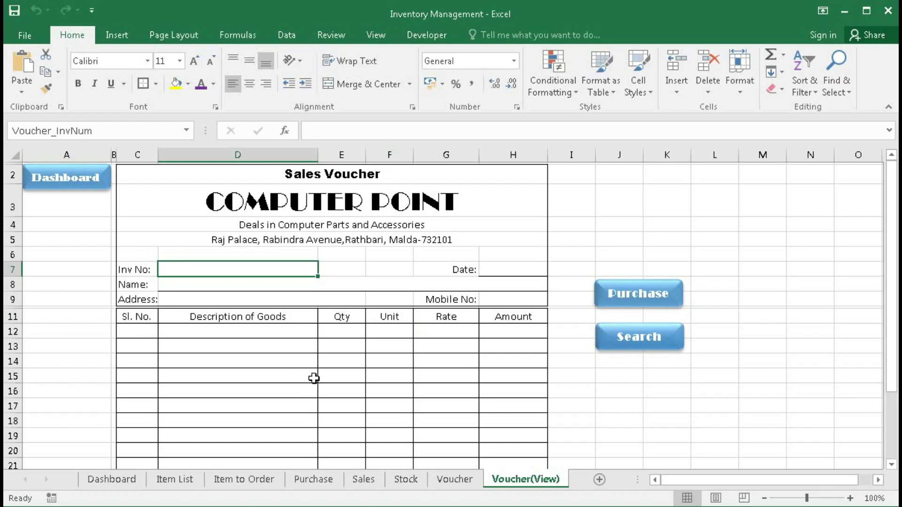
{"action": "left_click", "coordinate": [68, 184]}
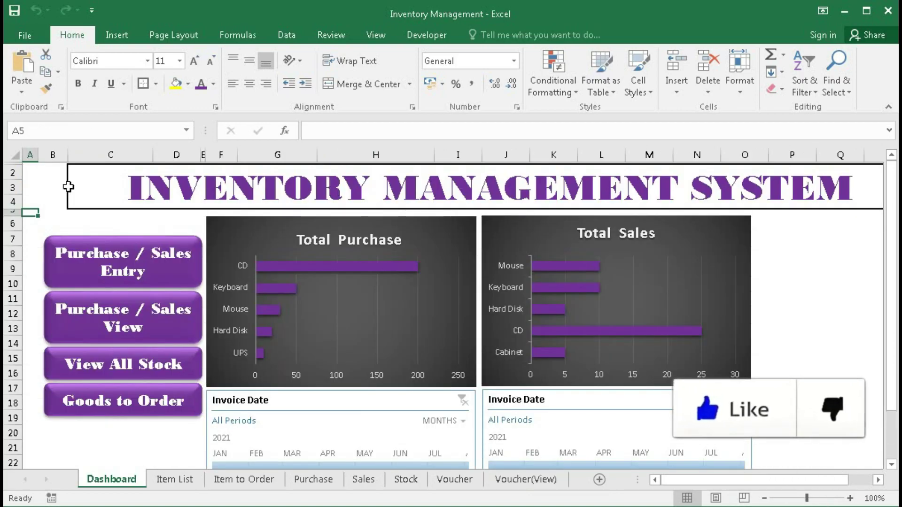
- Open the entry form as a Purchase Voucher and select its Name field
{"action": "left_click", "coordinate": [137, 271]}
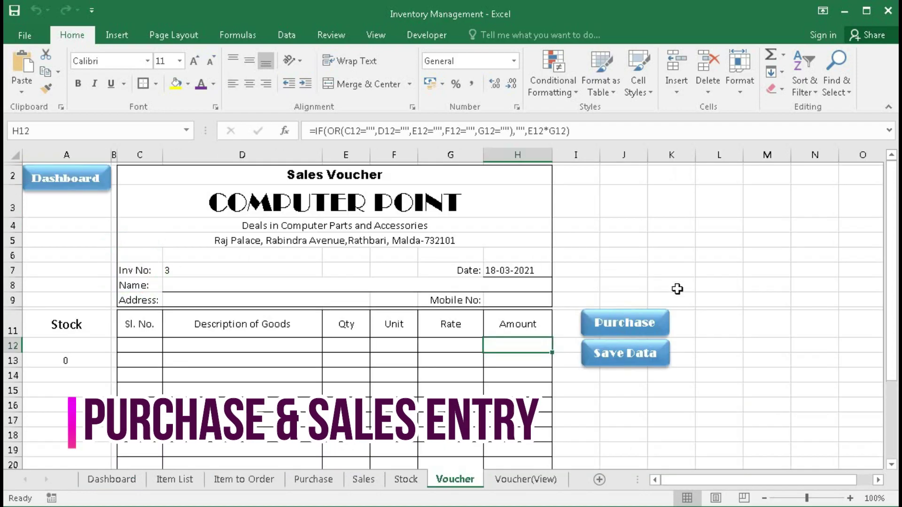
{"action": "left_click", "coordinate": [625, 323]}
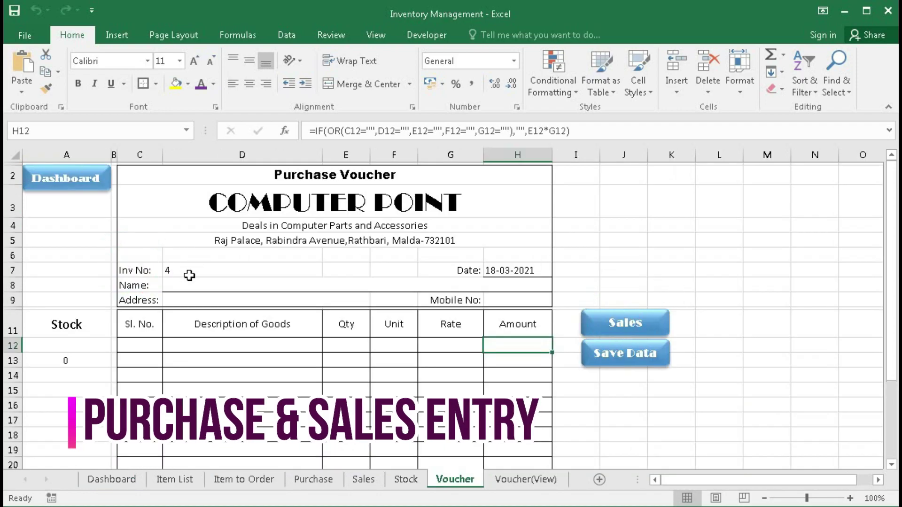
{"action": "left_click", "coordinate": [175, 286]}
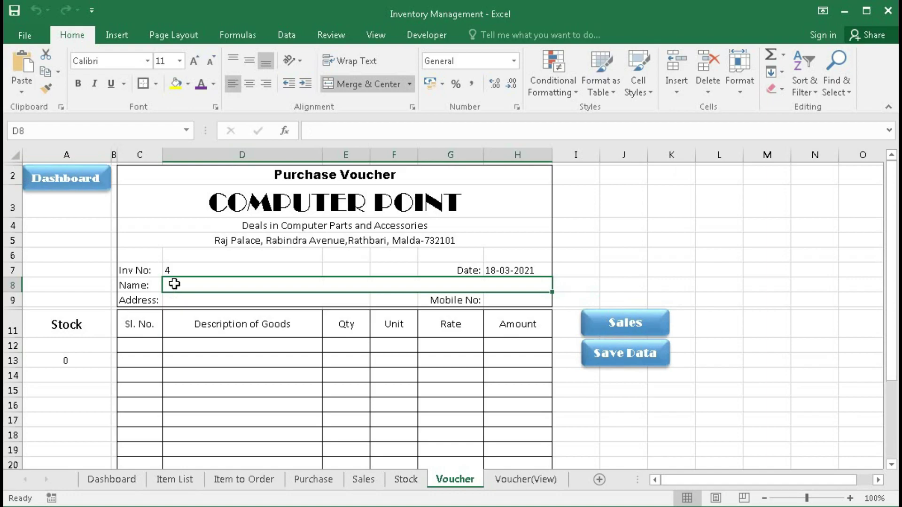
- Enter the party's name, address and mobile number on Purchase Voucher 4
{"action": "double_click", "coordinate": [175, 284]}
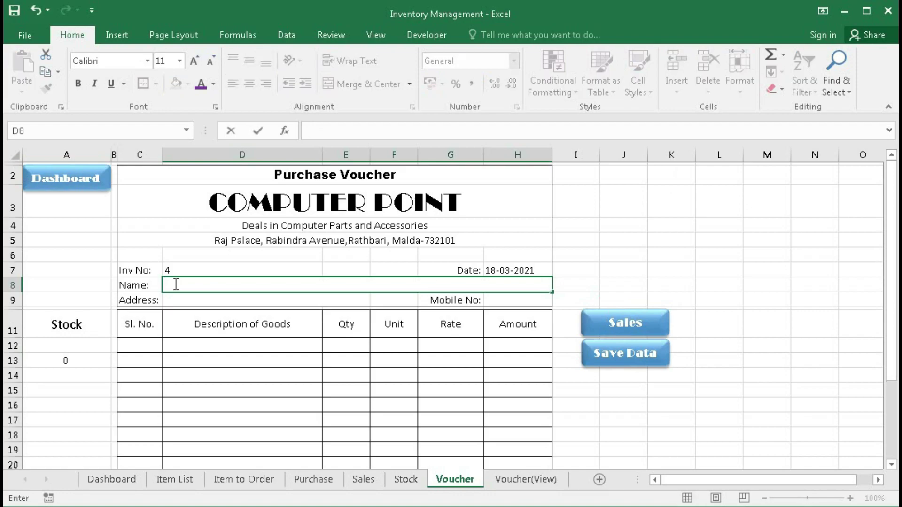
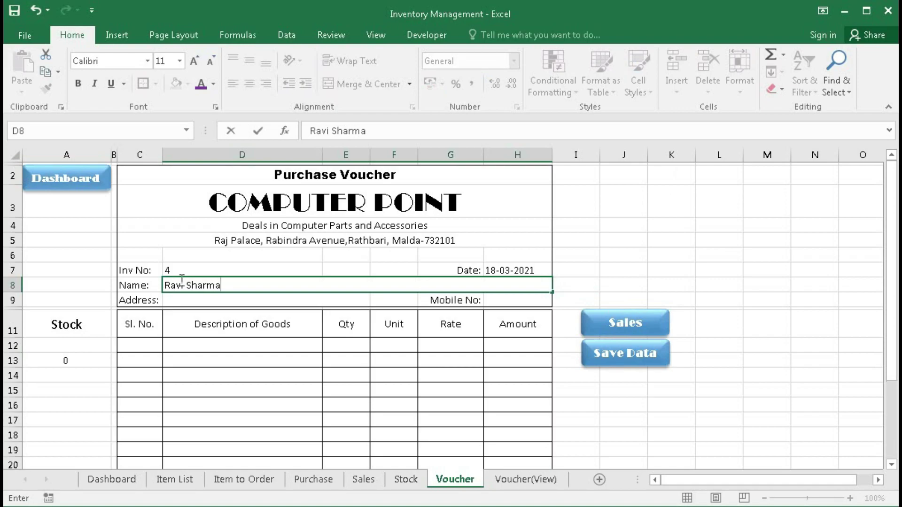
{"action": "key", "text": "Return"}
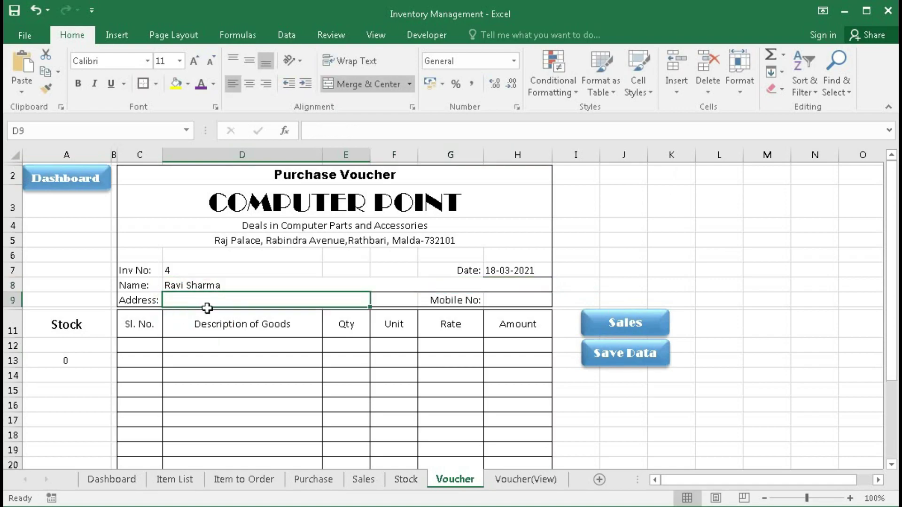
{"action": "type", "text": "Kolkat"}
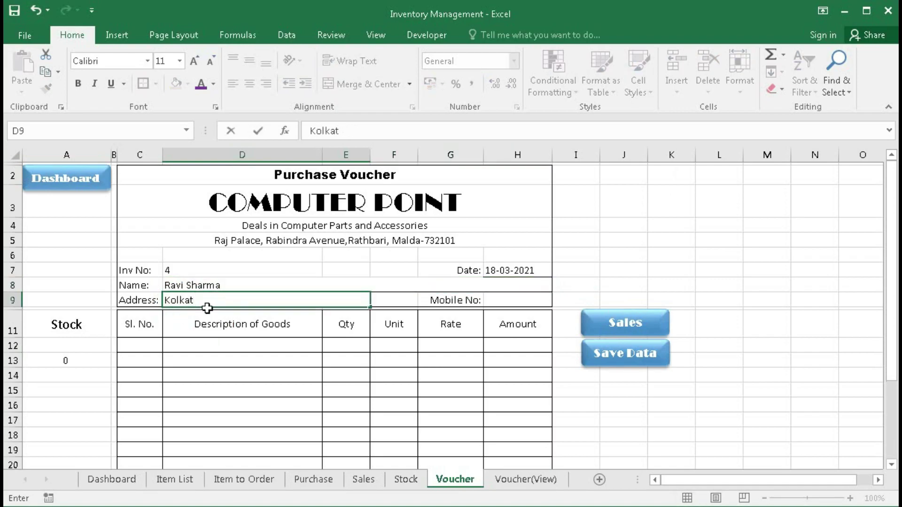
{"action": "type", "text": "a"}
{"action": "key", "text": "Tab"}
{"action": "key", "text": "Tab"}
{"action": "key", "text": "Tab"}
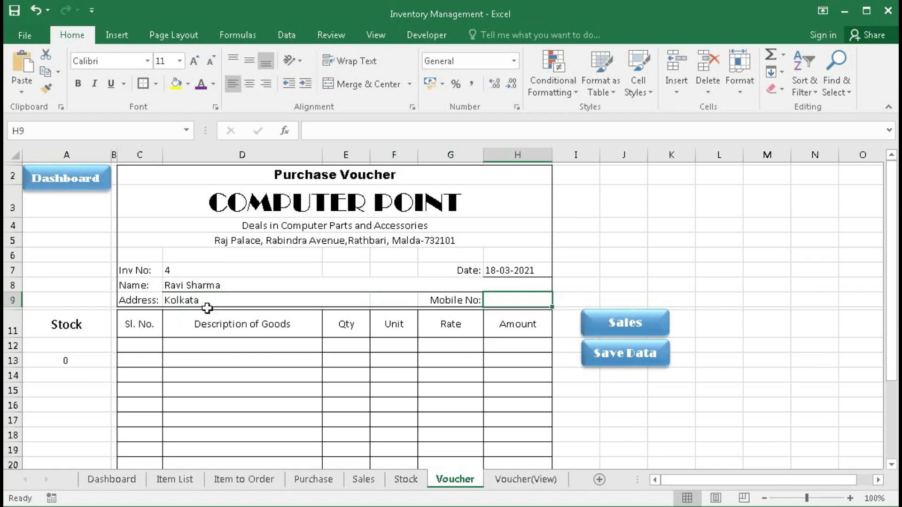
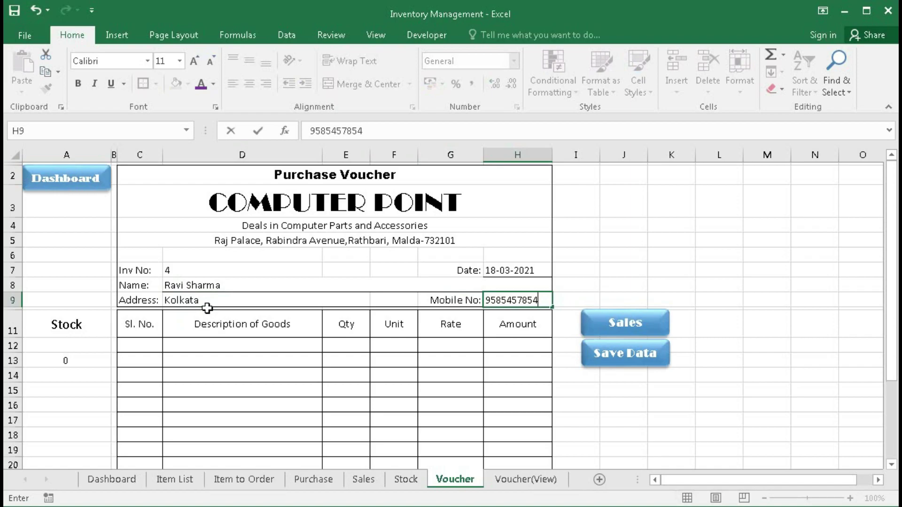
{"action": "left_click", "coordinate": [199, 344]}
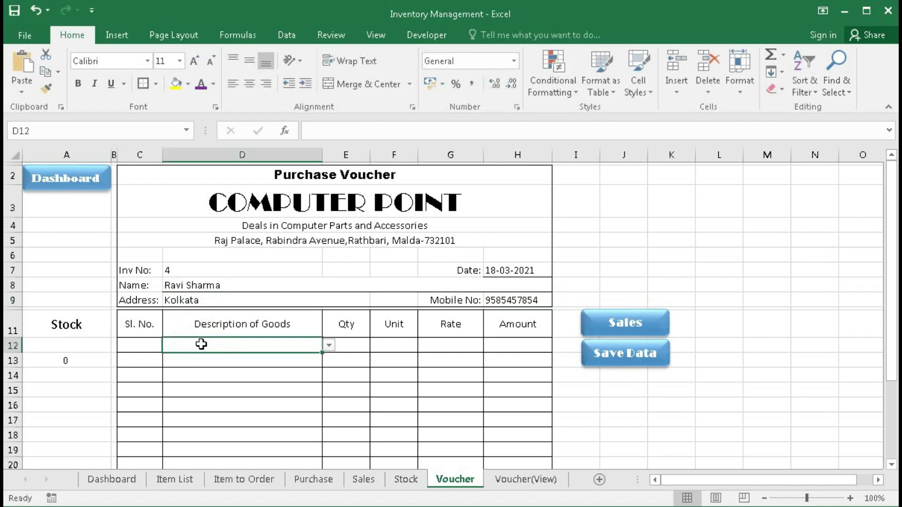
- Add Cabinet as the first goods line: 10 Pcs at rate 1500
{"action": "left_click", "coordinate": [328, 346]}
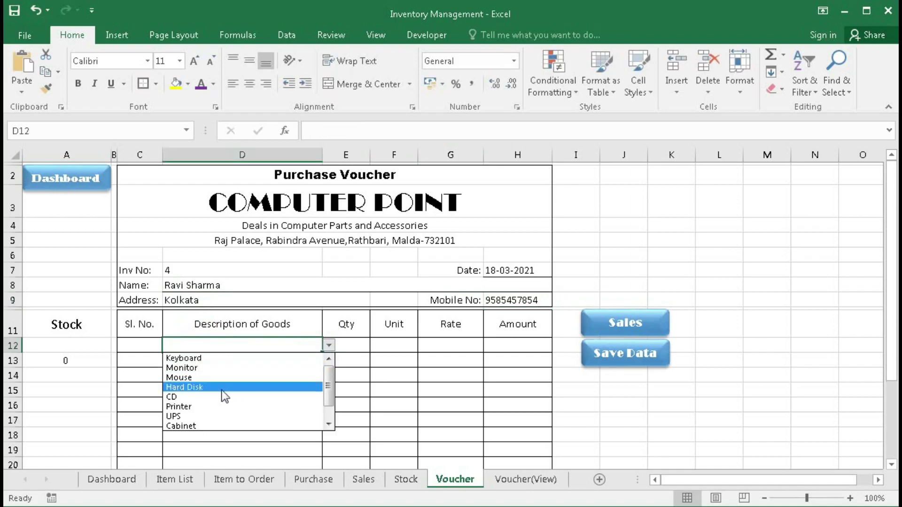
{"action": "left_click", "coordinate": [204, 425]}
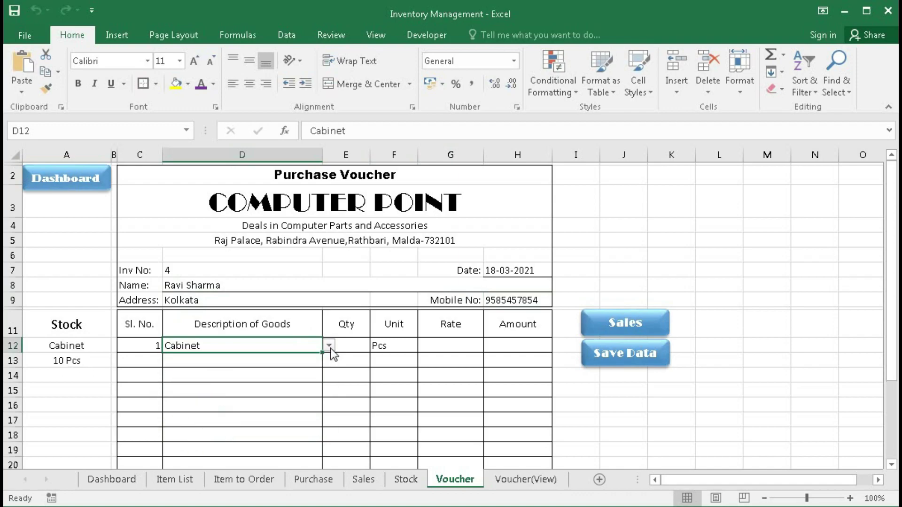
{"action": "left_click", "coordinate": [350, 346]}
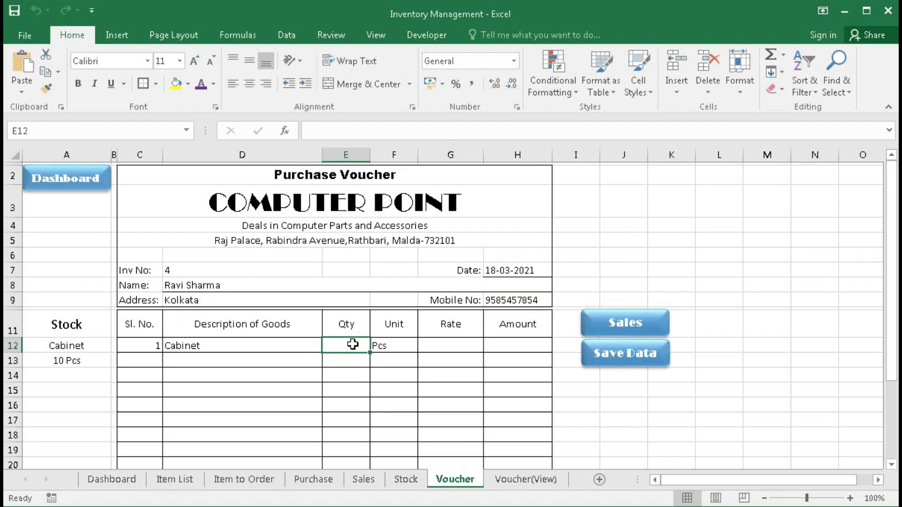
{"action": "type", "text": "1"}
{"action": "key", "text": "Tab"}
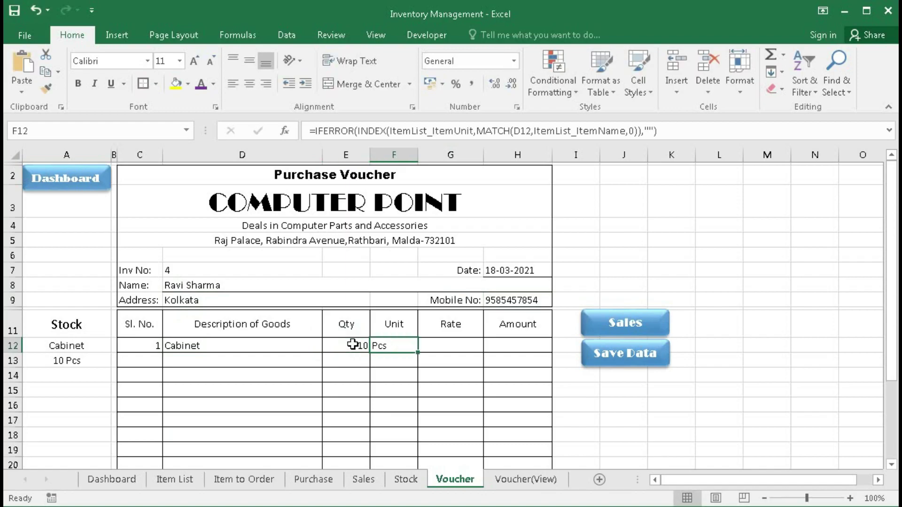
{"action": "key", "text": "Tab"}
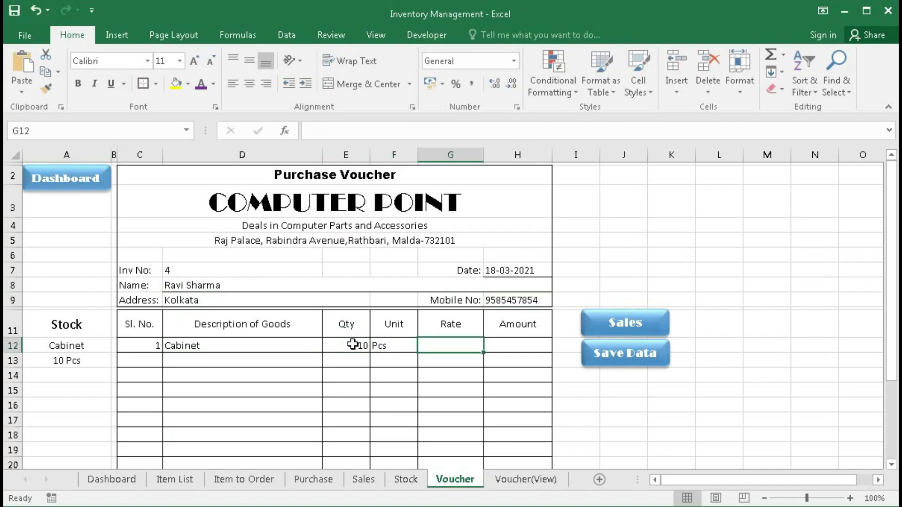
{"action": "type", "text": "1500"}
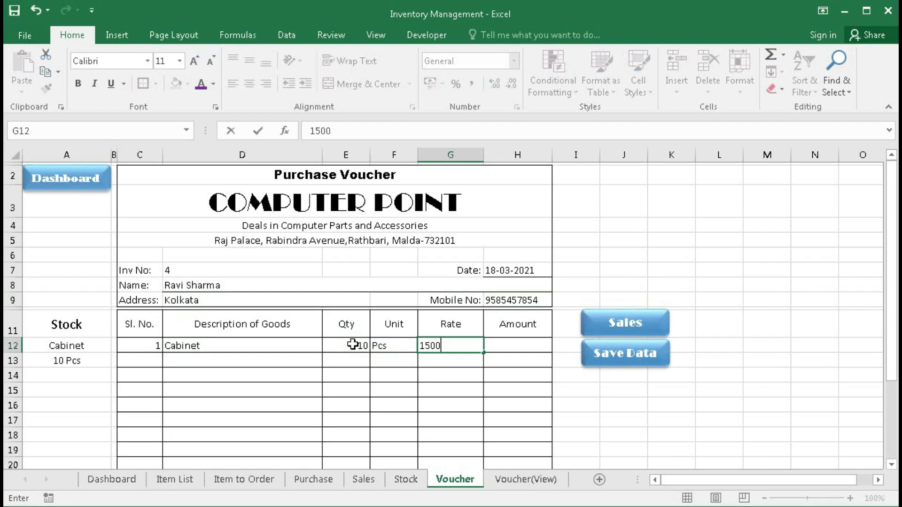
{"action": "key", "text": "Tab"}
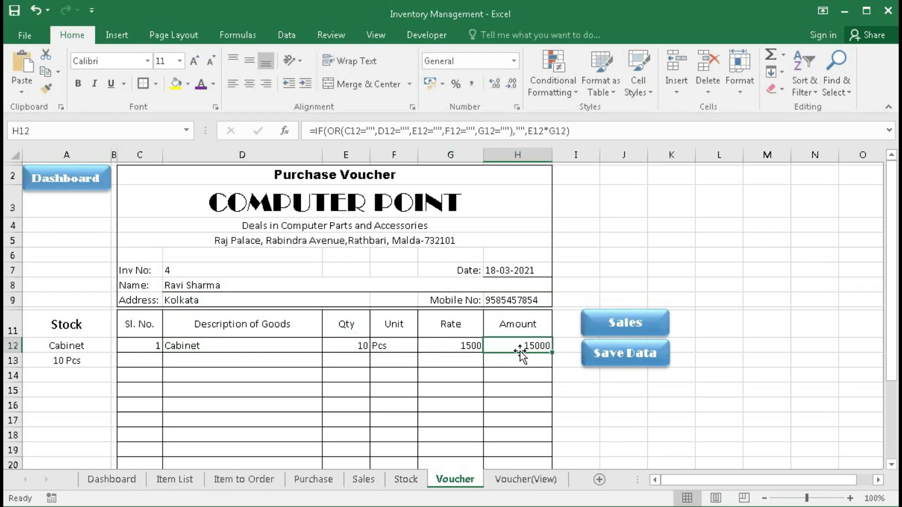
- Add UPS as the second goods line: 5 Pcs at rate 2000
{"action": "left_click", "coordinate": [232, 361]}
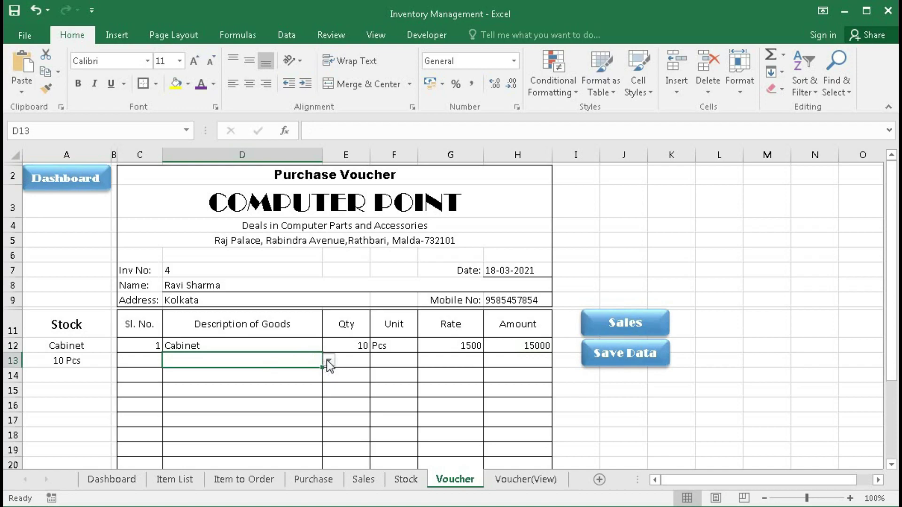
{"action": "left_click", "coordinate": [328, 362]}
{"action": "left_click", "coordinate": [184, 428]}
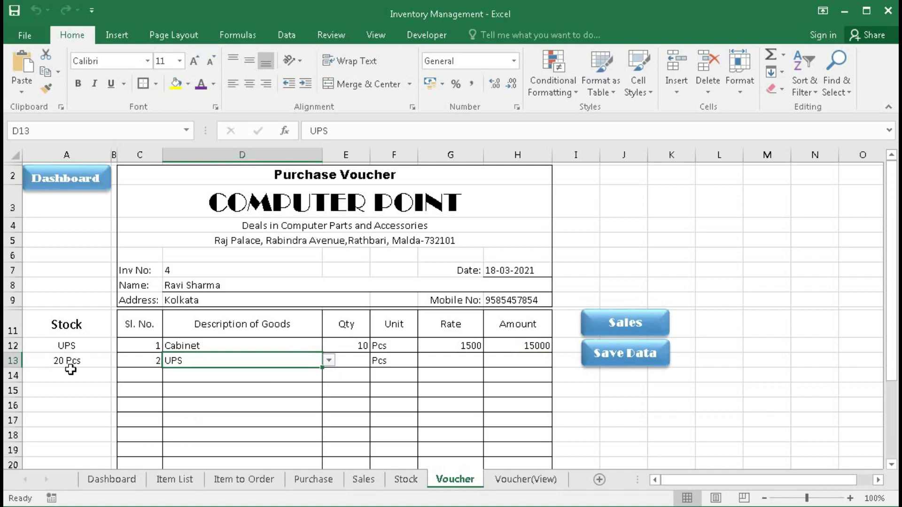
{"action": "left_click", "coordinate": [357, 362]}
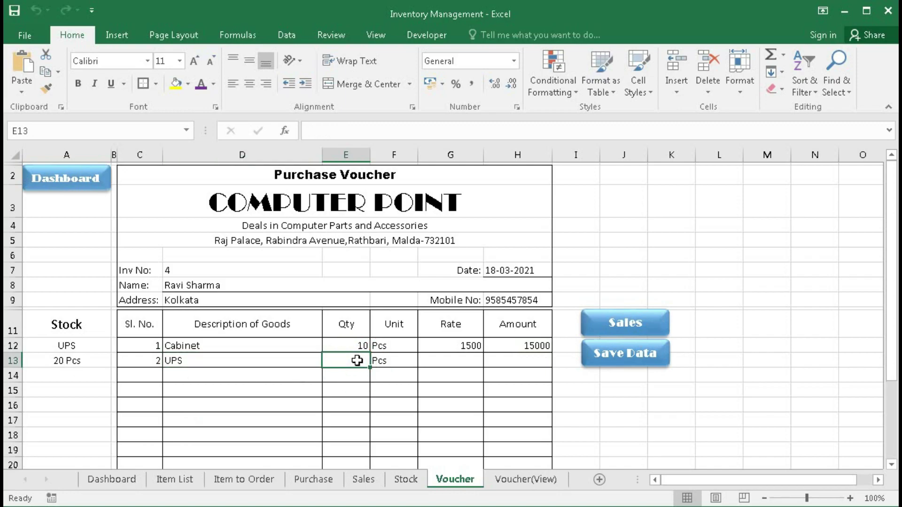
{"action": "type", "text": "5"}
{"action": "key", "text": "Tab"}
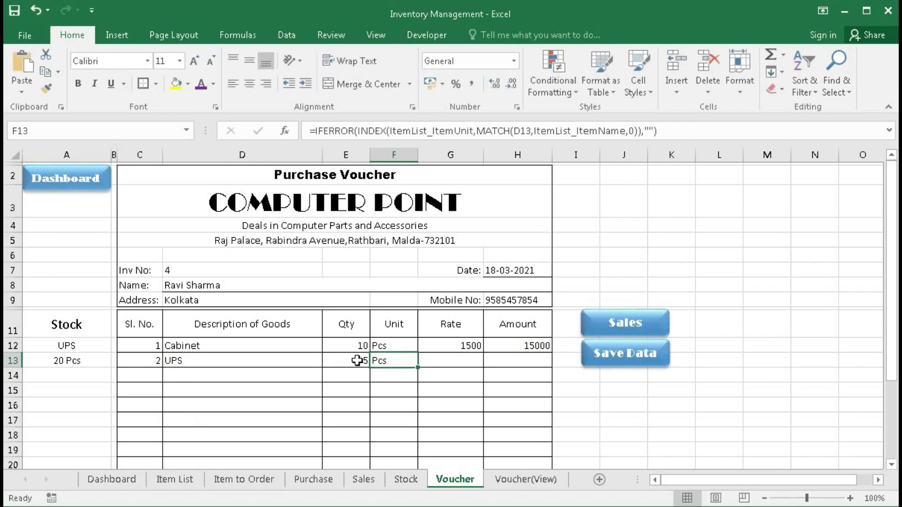
{"action": "key", "text": "Tab"}
{"action": "type", "text": "2000"}
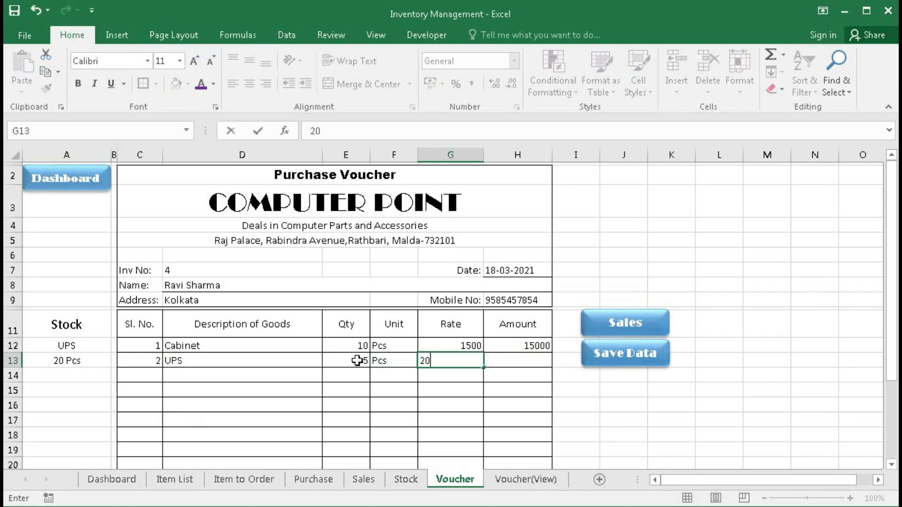
{"action": "left_click", "coordinate": [260, 375]}
- Add Hard Disk as the third goods line: 10 Pcs at rate 3000
{"action": "left_click", "coordinate": [330, 380]}
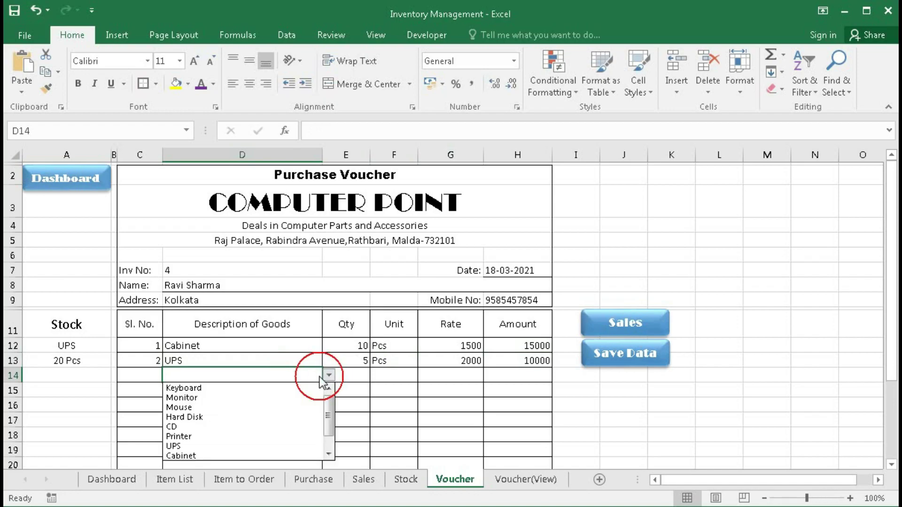
{"action": "left_click", "coordinate": [222, 415]}
{"action": "key", "text": "Tab"}
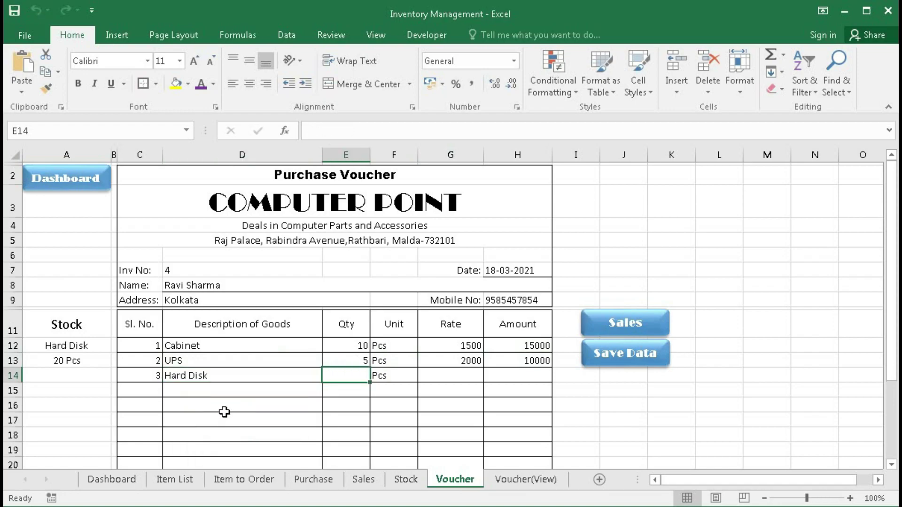
{"action": "type", "text": "10"}
{"action": "key", "text": "Tab"}
{"action": "type", "text": "300"}
{"action": "key", "text": "Tab"}
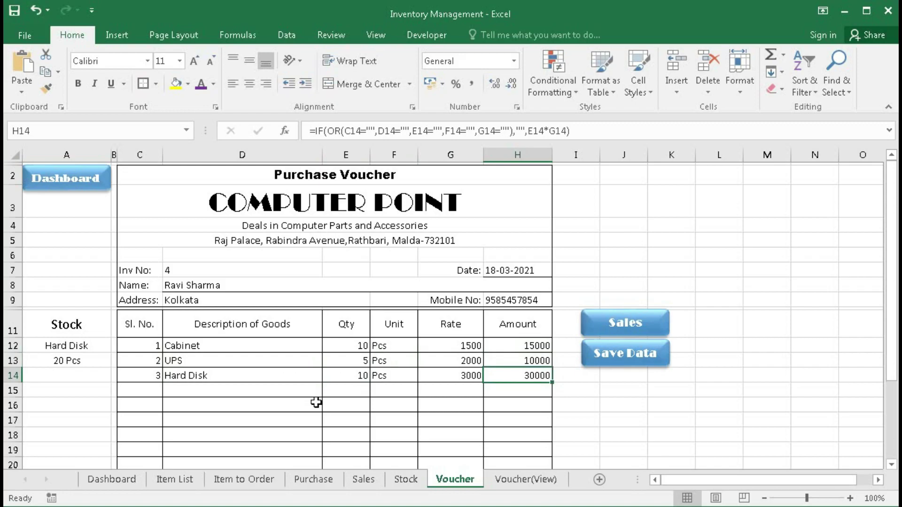
- Save invoice 4 and select its three new rows on the Purchase sheet to verify them
{"action": "left_click", "coordinate": [625, 357]}
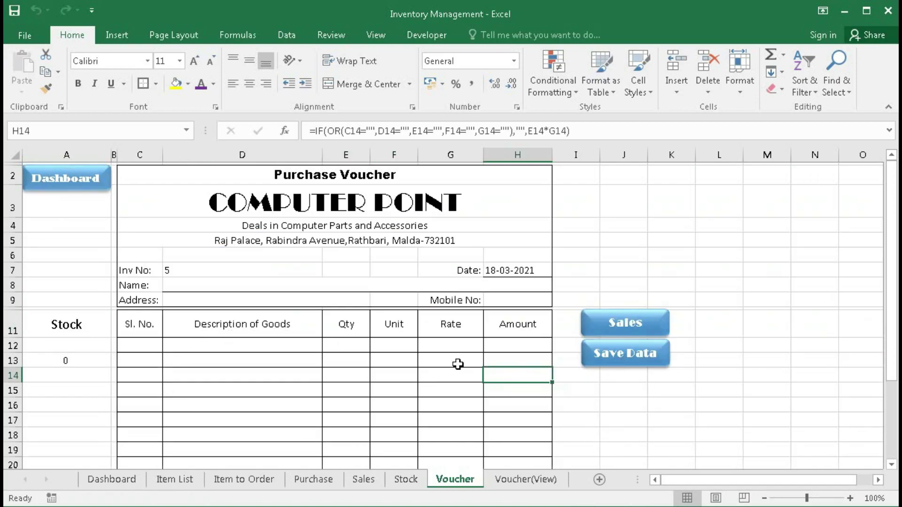
{"action": "left_click", "coordinate": [310, 480]}
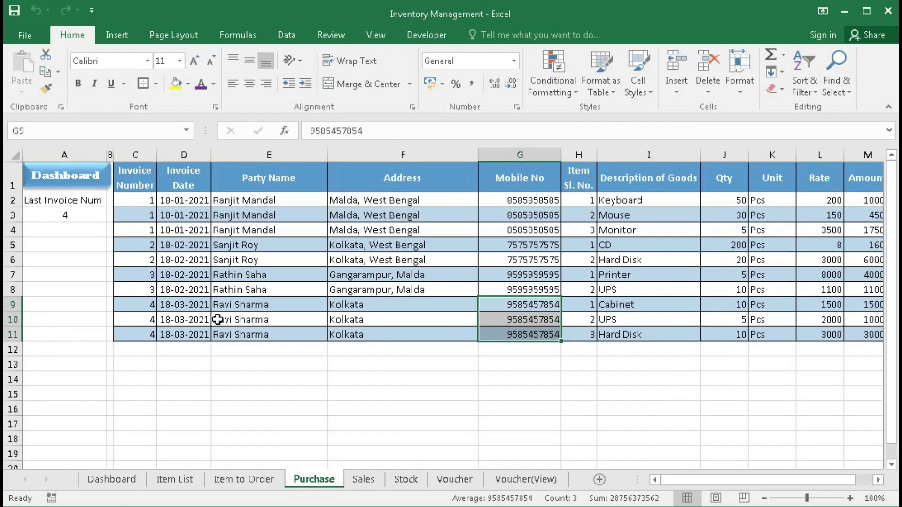
{"action": "left_click_drag", "start_coordinate": [145, 305], "coordinate": [140, 331]}
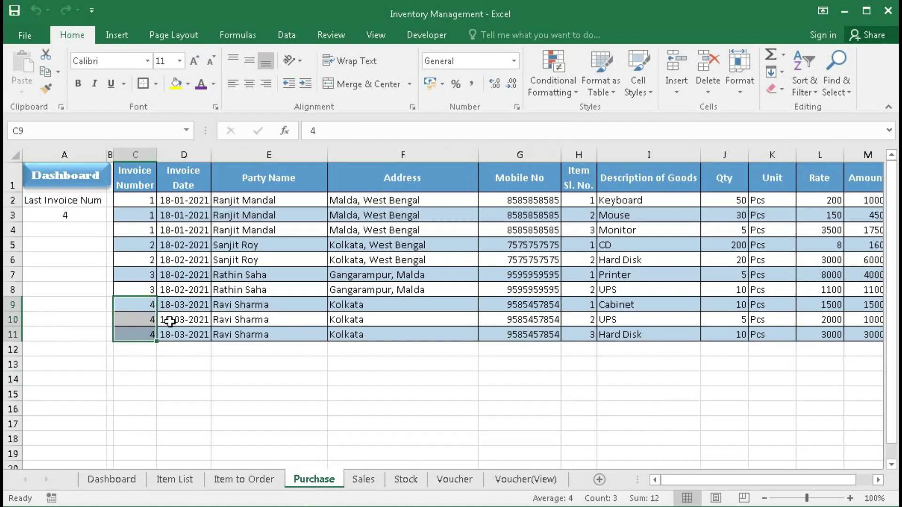
{"action": "left_click_drag", "start_coordinate": [182, 307], "coordinate": [565, 327]}
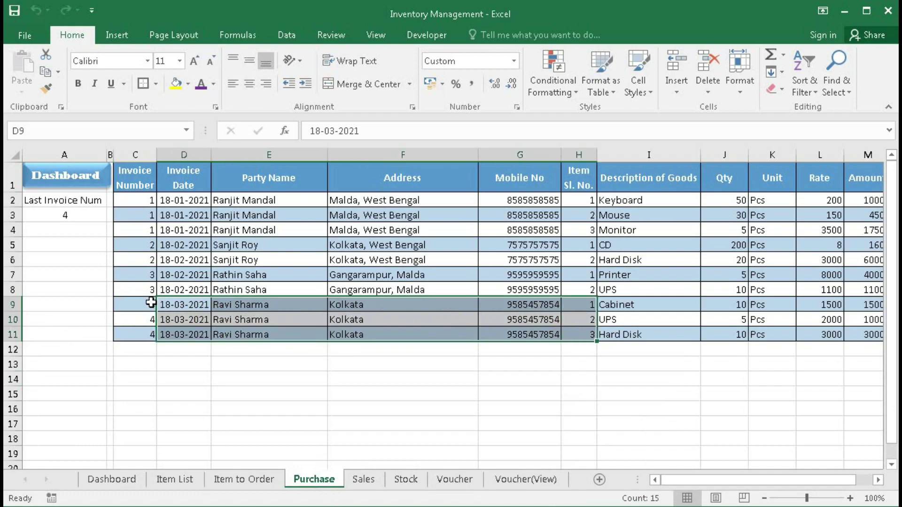
{"action": "left_click_drag", "start_coordinate": [749, 479], "coordinate": [699, 477]}
- Switch the voucher to Sales and check the last invoice number formula on the Sales sheet
{"action": "left_click", "coordinate": [66, 178]}
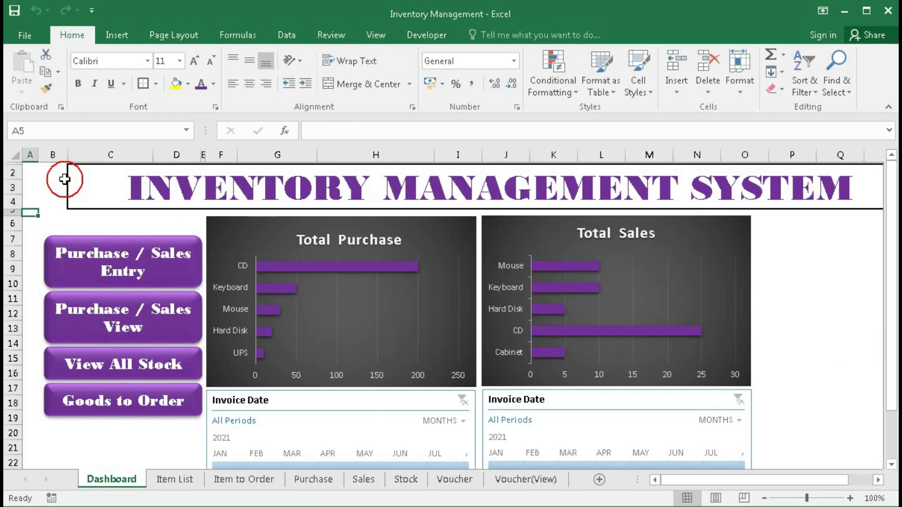
{"action": "left_click", "coordinate": [97, 262]}
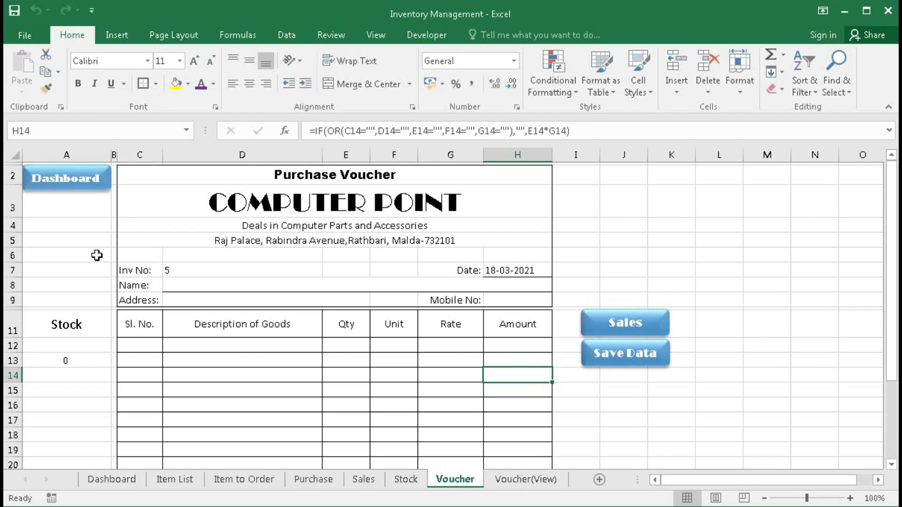
{"action": "left_click", "coordinate": [611, 331]}
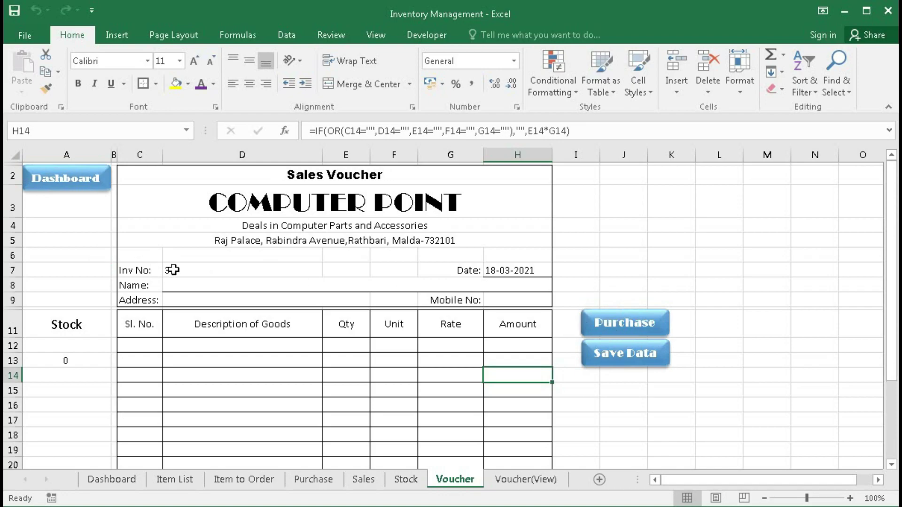
{"action": "left_click", "coordinate": [364, 482]}
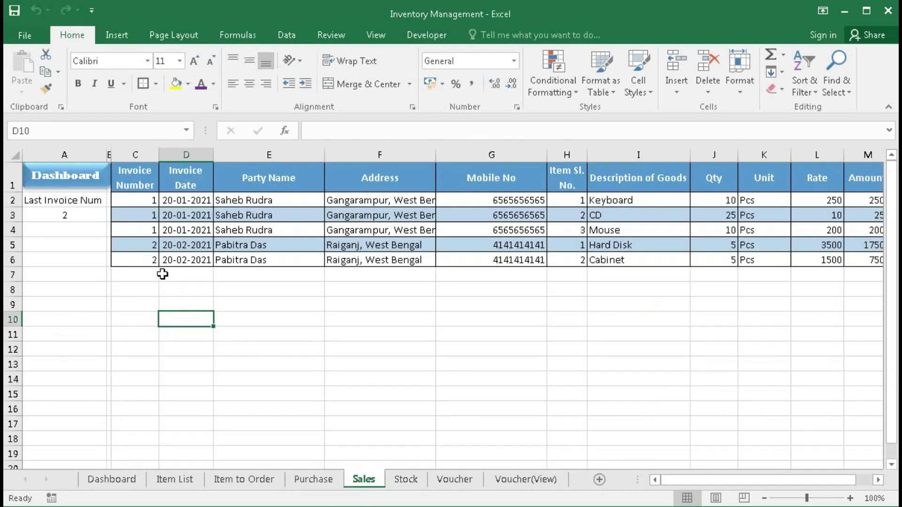
{"action": "left_click_drag", "start_coordinate": [152, 204], "coordinate": [145, 256]}
{"action": "left_click", "coordinate": [60, 216]}
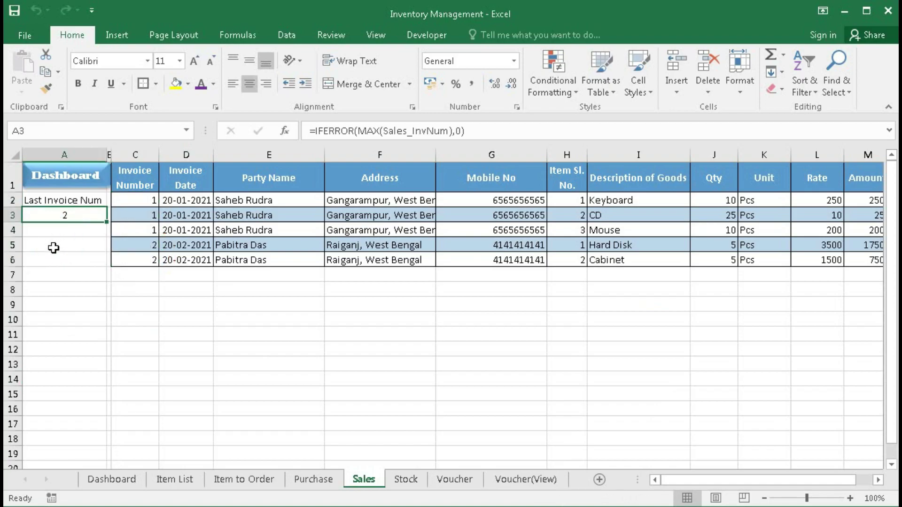
- Type the customer's name into Sales Voucher 3's Name field
{"action": "left_click", "coordinate": [442, 481]}
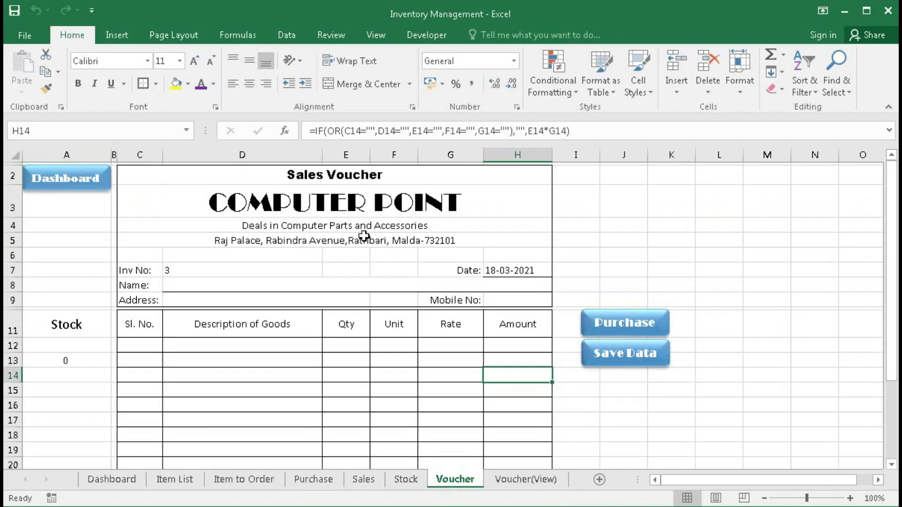
{"action": "left_click", "coordinate": [214, 282]}
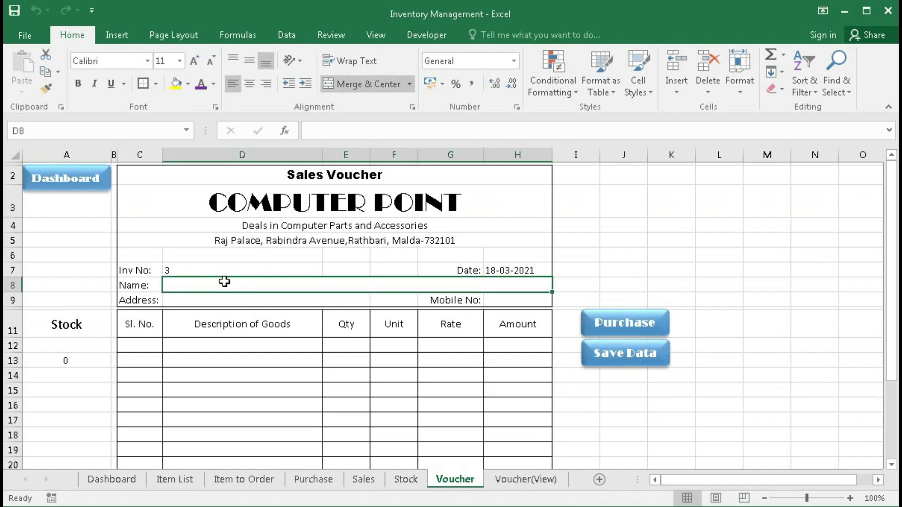
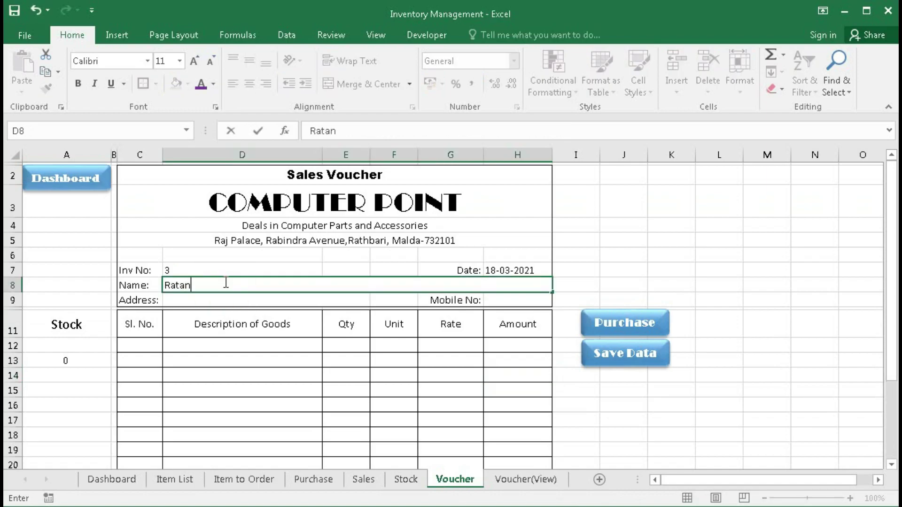
- Finish the customer's name, then enter the address and mobile number on Sales Voucher 3
{"action": "left_click", "coordinate": [513, 303]}
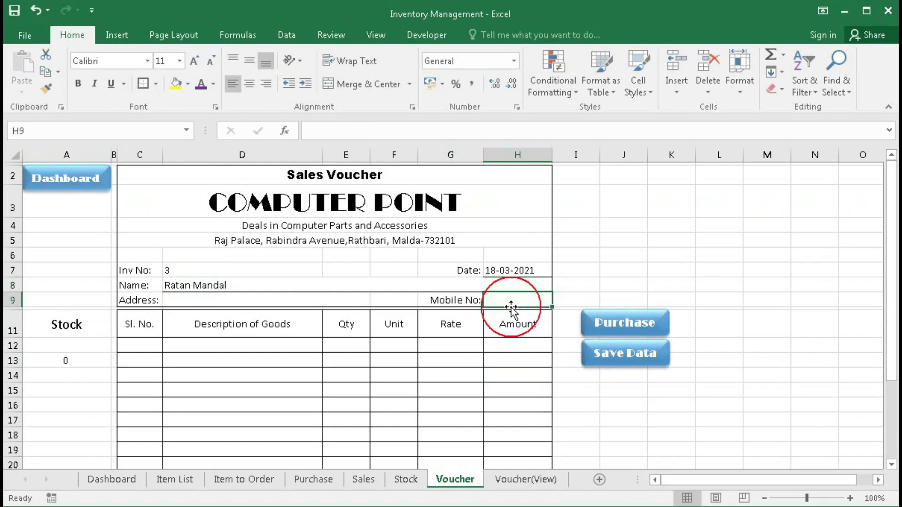
{"action": "left_click", "coordinate": [253, 297]}
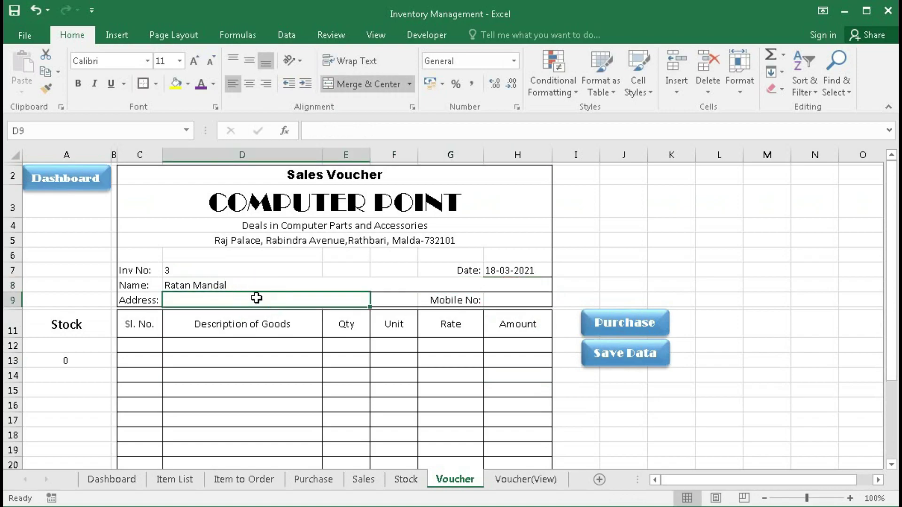
{"action": "type", "text": "Malda"}
{"action": "key", "text": "Tab"}
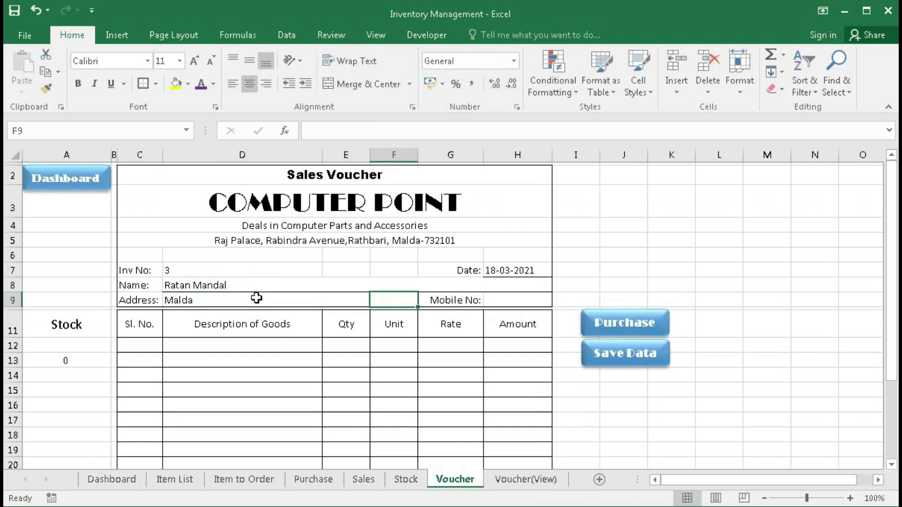
{"action": "left_click", "coordinate": [505, 304]}
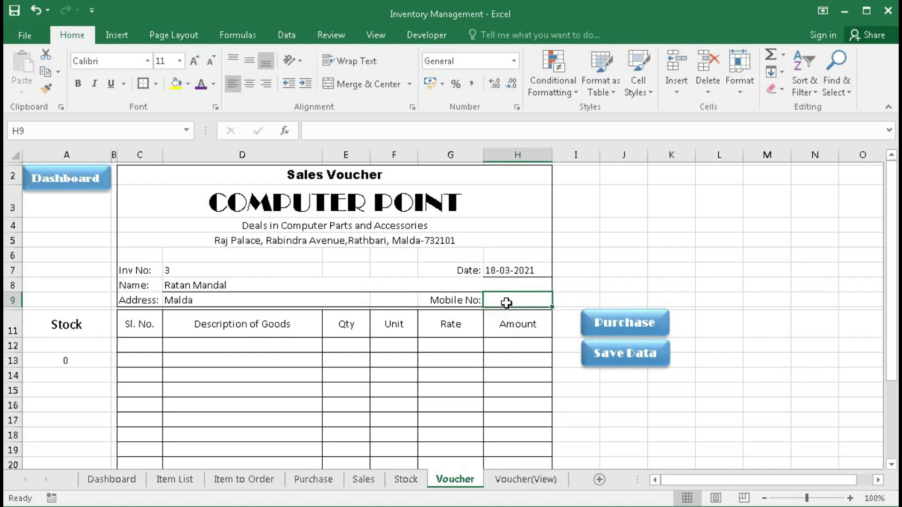
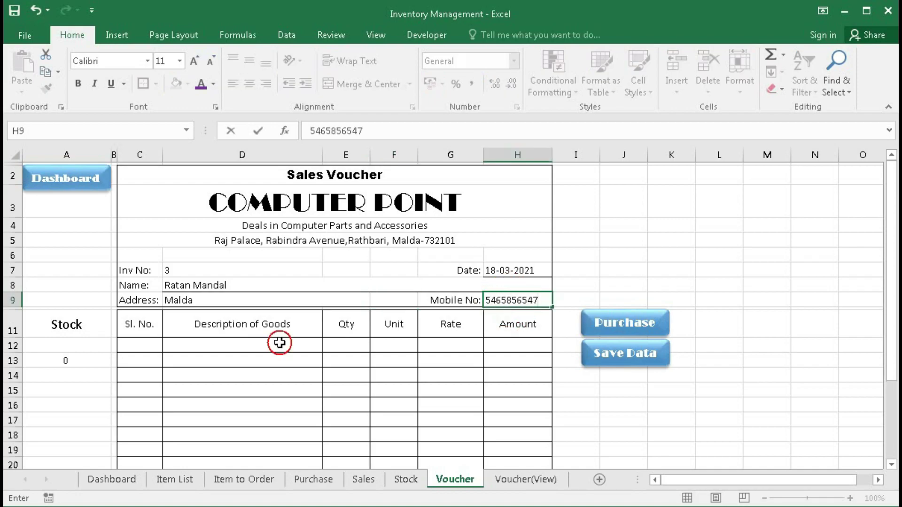
- Add Cabinet as the first sold item: 5 Pcs at rate 2000
{"action": "left_click", "coordinate": [281, 344]}
{"action": "left_click", "coordinate": [329, 345]}
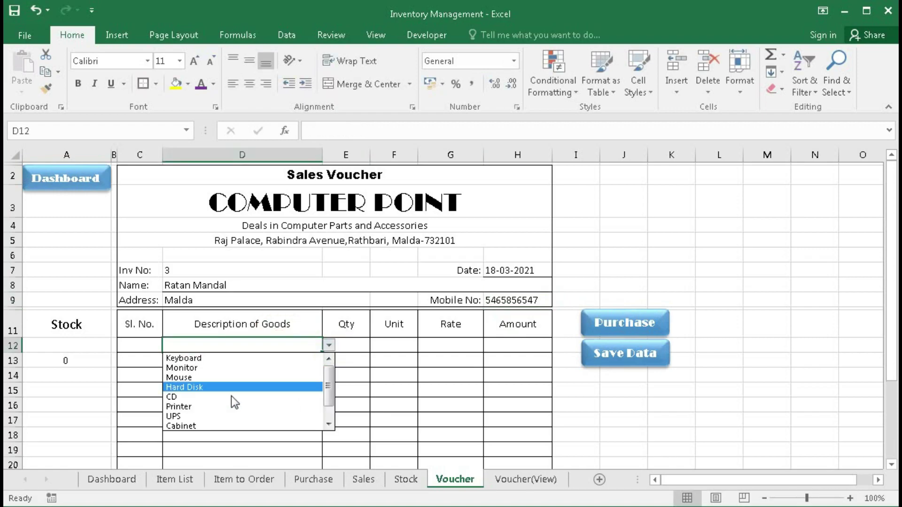
{"action": "left_click", "coordinate": [225, 425]}
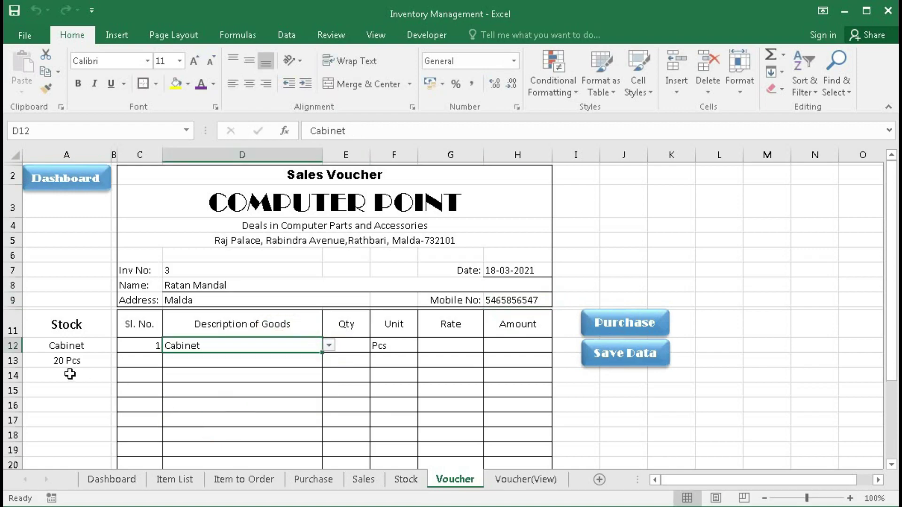
{"action": "left_click", "coordinate": [351, 352]}
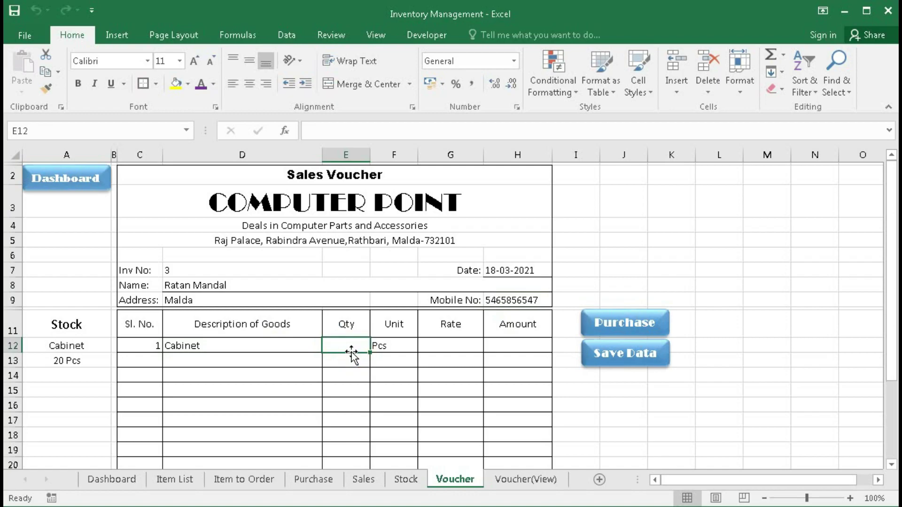
{"action": "type", "text": "5"}
{"action": "key", "text": "Tab"}
{"action": "key", "text": "Tab"}
{"action": "type", "text": "200"}
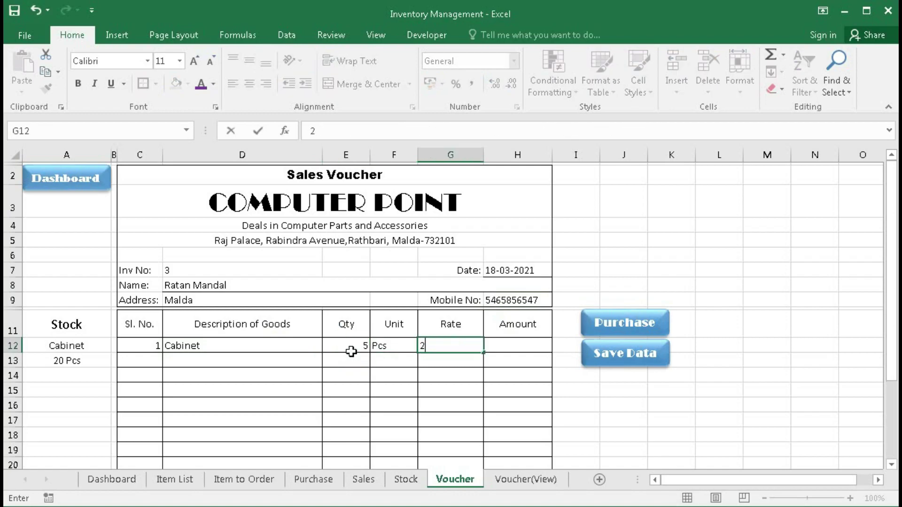
{"action": "left_click", "coordinate": [258, 362]}
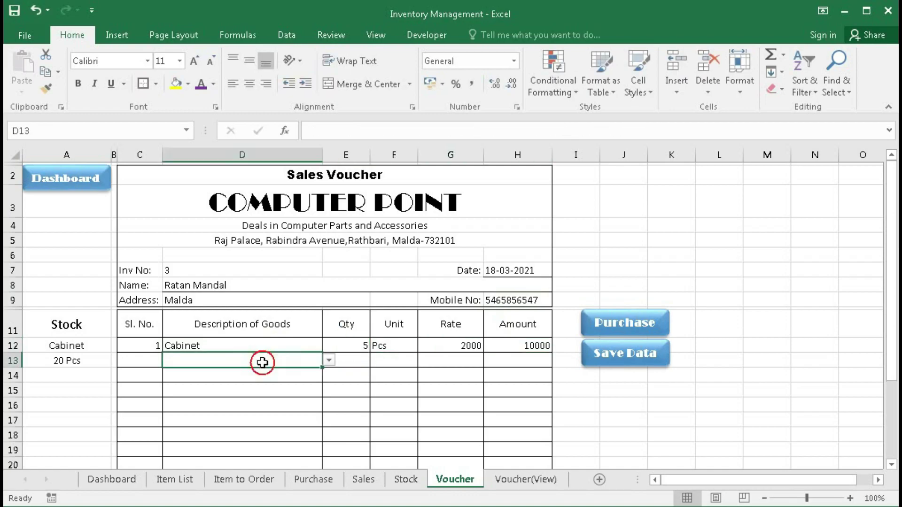
- Add Keyboard as the second sold item: 5 Pcs at rate 300
{"action": "left_click", "coordinate": [329, 361]}
{"action": "left_click", "coordinate": [280, 373]}
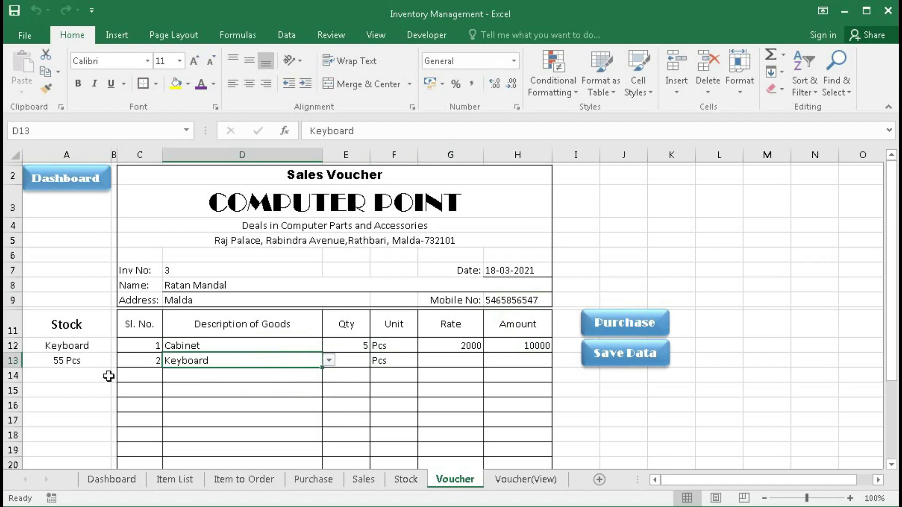
{"action": "key", "text": "Tab"}
{"action": "type", "text": "5"}
{"action": "key", "text": "Tab"}
{"action": "key", "text": "Tab"}
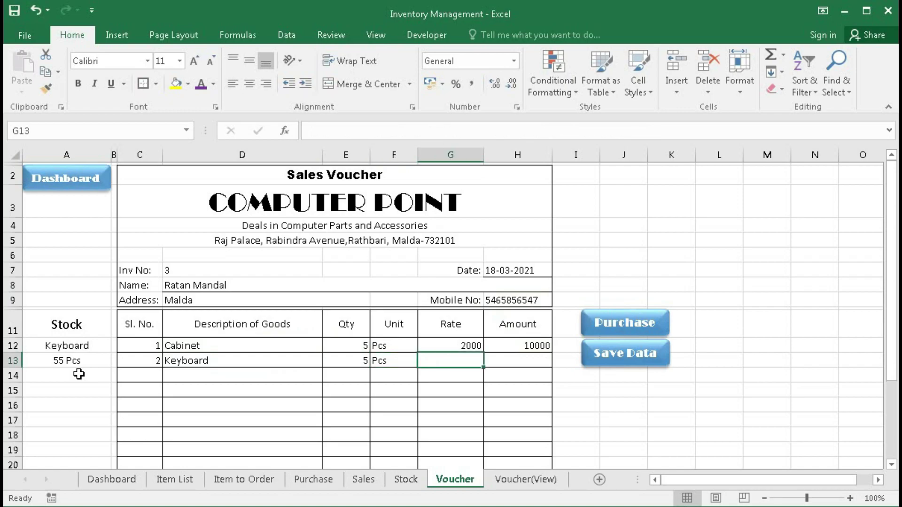
{"action": "type", "text": "30"}
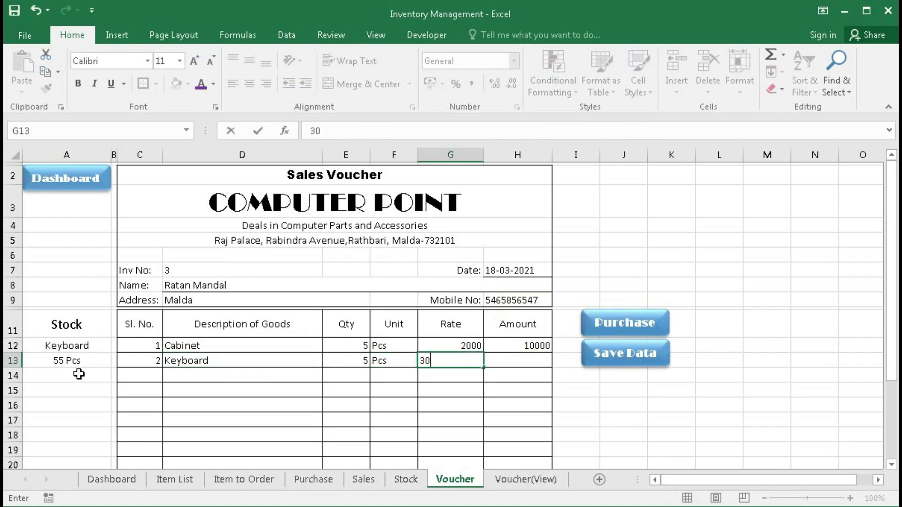
{"action": "type", "text": "00"}
{"action": "key", "text": "BackSpace"}
{"action": "key", "text": "Tab"}
- Add CD as the third sold item: 50 Pcs at rate 20
{"action": "left_click", "coordinate": [254, 378]}
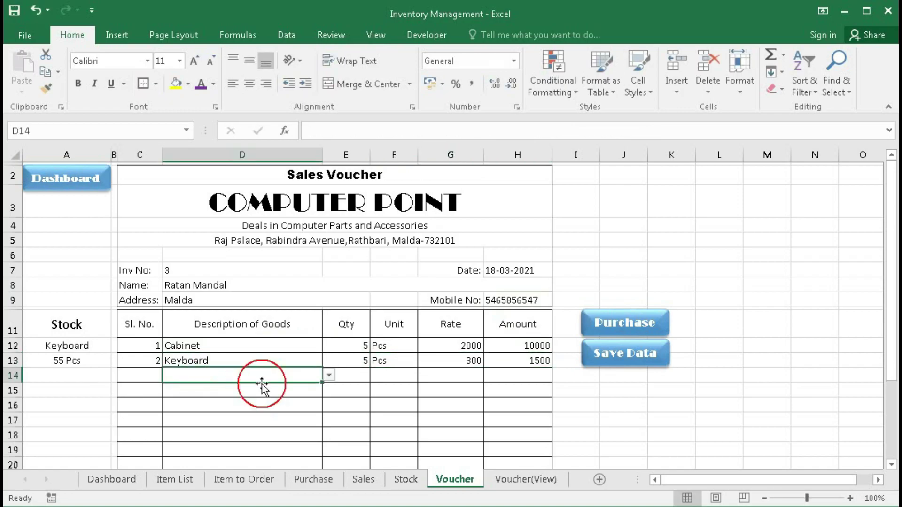
{"action": "left_click", "coordinate": [329, 375]}
{"action": "left_click", "coordinate": [230, 427]}
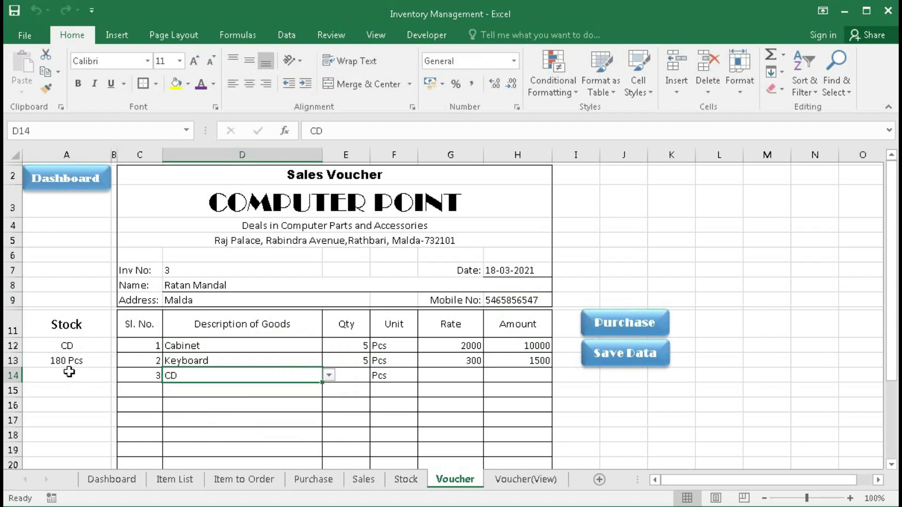
{"action": "key", "text": "Tab"}
{"action": "type", "text": "50"}
{"action": "key", "text": "Tab"}
{"action": "key", "text": "Tab"}
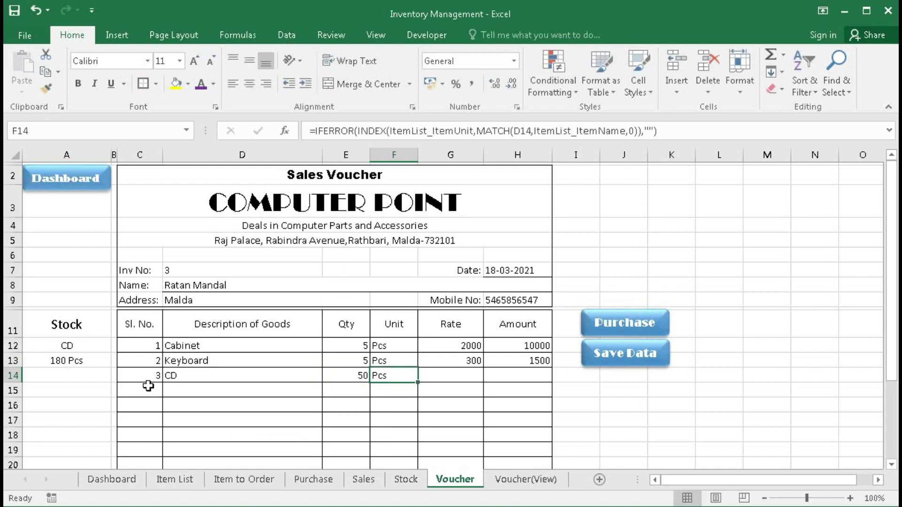
{"action": "type", "text": "20"}
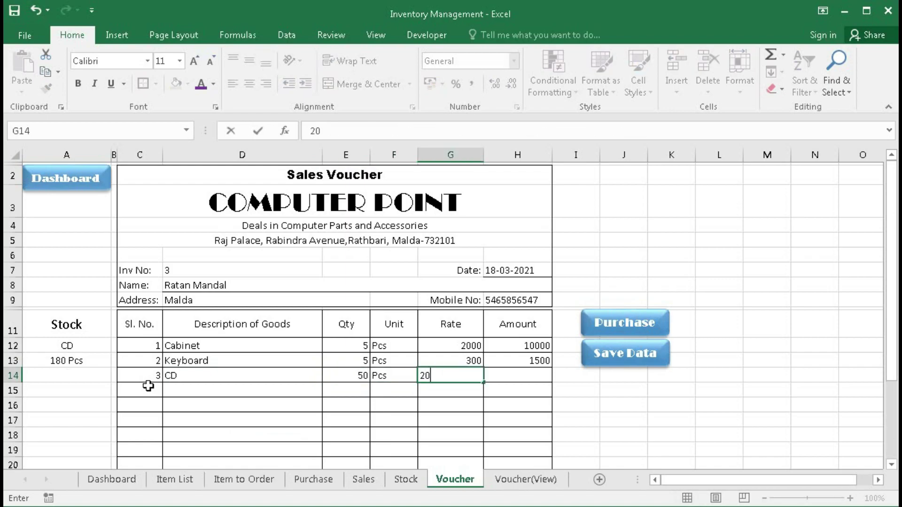
{"action": "key", "text": "Tab"}
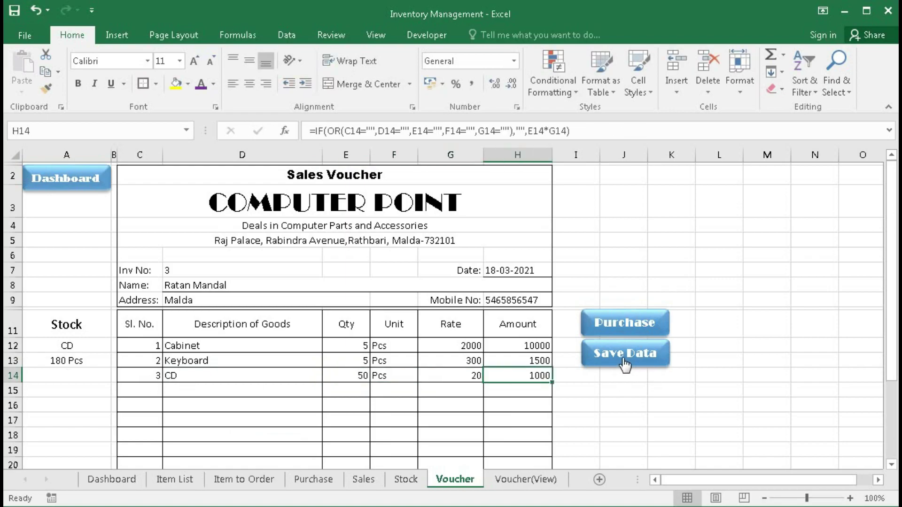
- Save voucher 3 and verify its Cabinet 10000, Keyboard 1500 and CD 1000 lines on the Sales sheet
{"action": "left_click", "coordinate": [624, 365]}
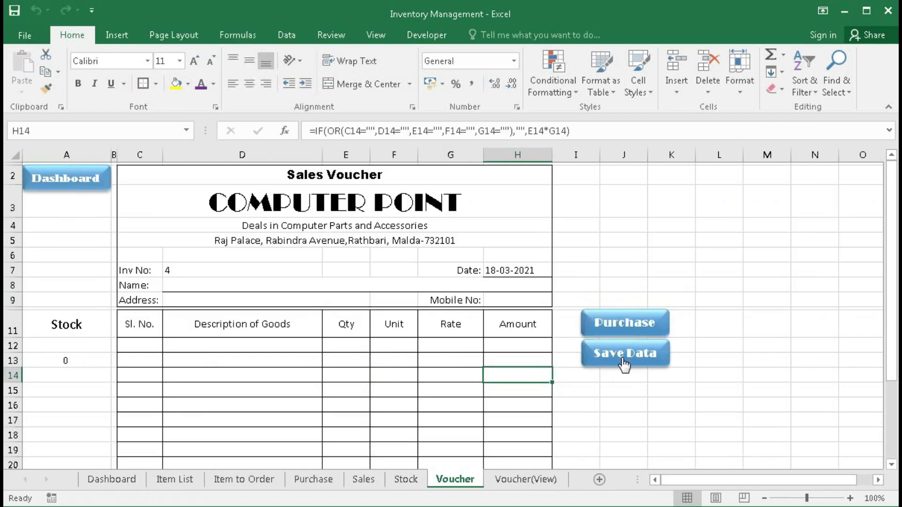
{"action": "left_click", "coordinate": [363, 486]}
{"action": "left_click_drag", "start_coordinate": [147, 279], "coordinate": [239, 304]}
{"action": "left_click_drag", "start_coordinate": [499, 275], "coordinate": [778, 302]}
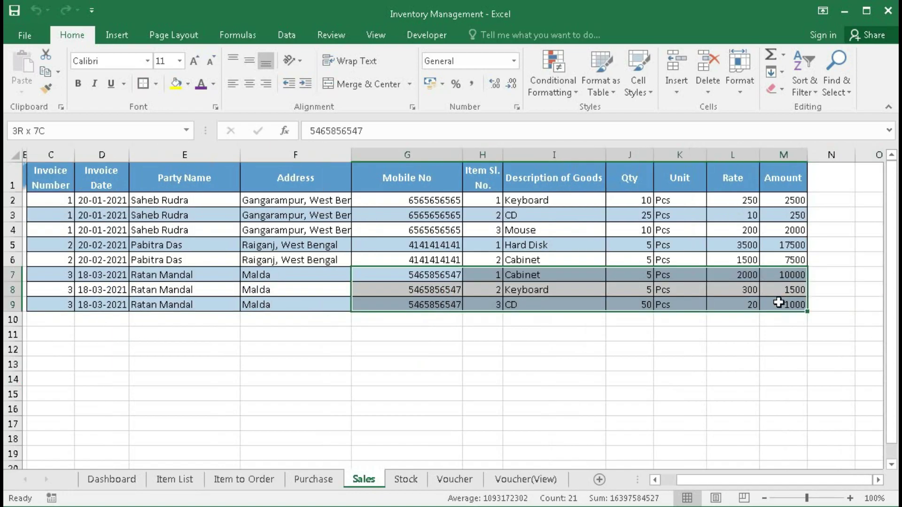
{"action": "left_click", "coordinate": [363, 364]}
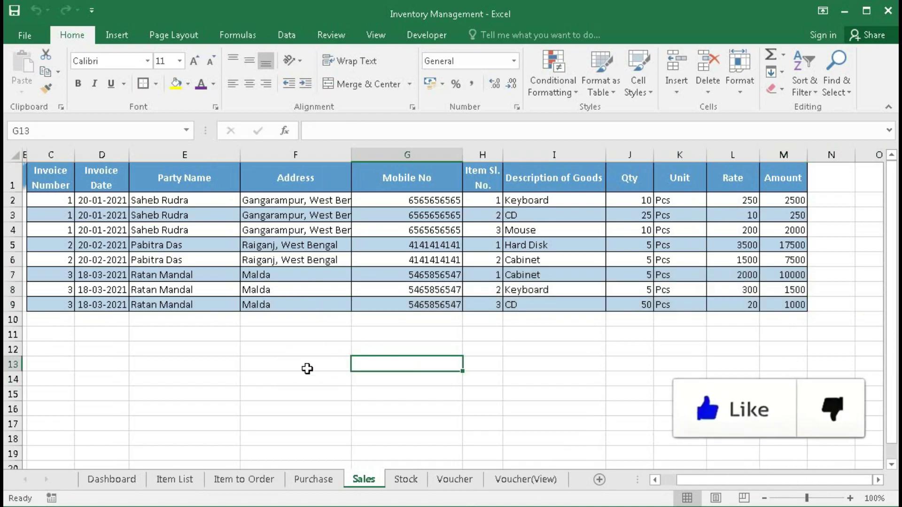
{"action": "left_click_drag", "start_coordinate": [705, 479], "coordinate": [687, 480]}
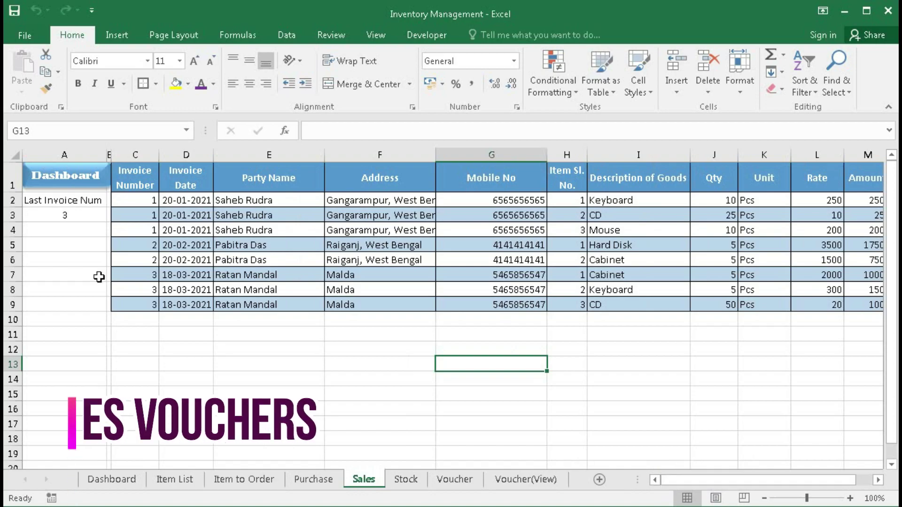
- From the Dashboard, open the Purchase / Sales View and recall sales invoice 3
{"action": "left_click", "coordinate": [57, 185]}
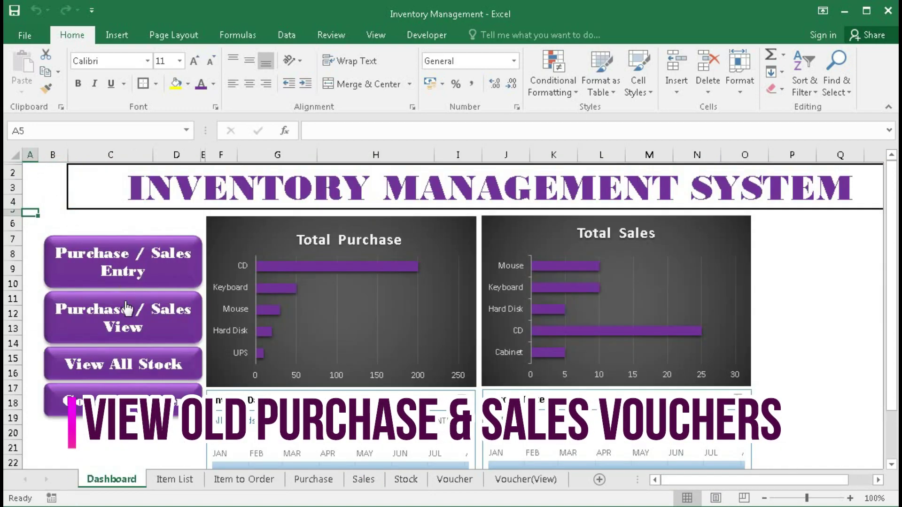
{"action": "left_click", "coordinate": [123, 327]}
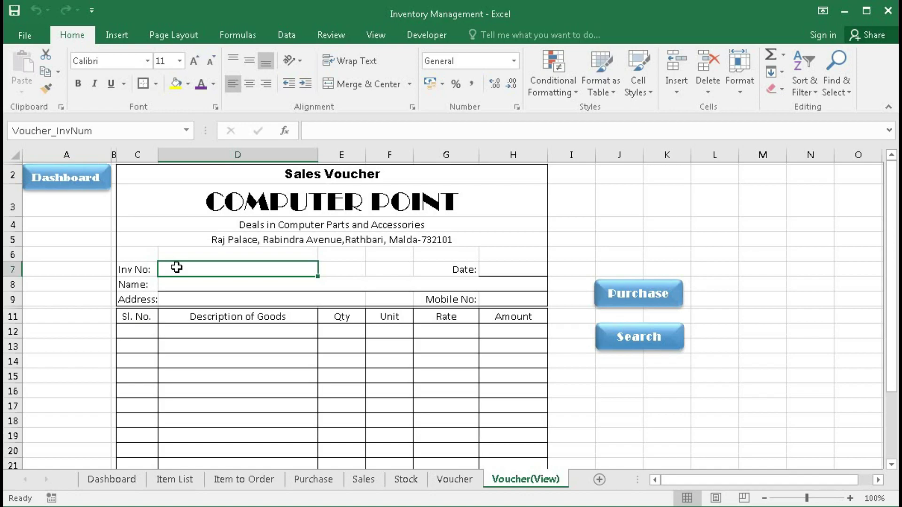
{"action": "type", "text": "3"}
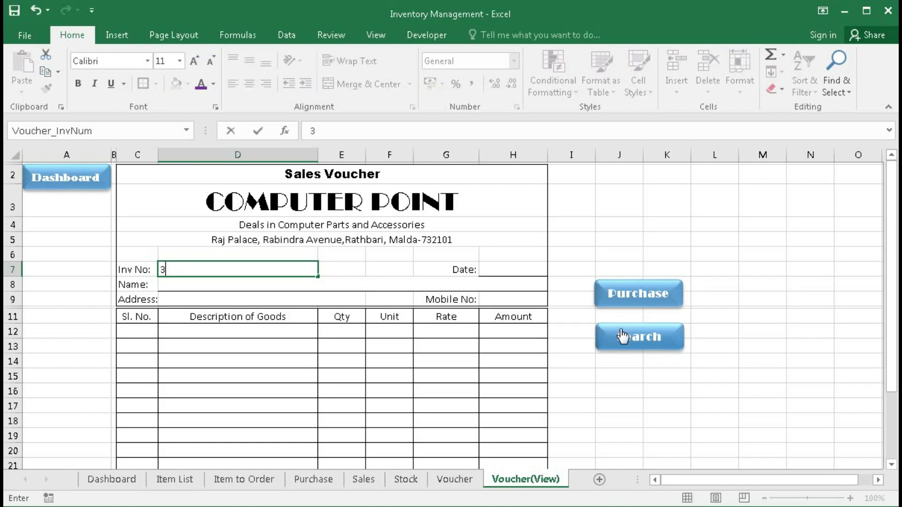
{"action": "left_click", "coordinate": [650, 336]}
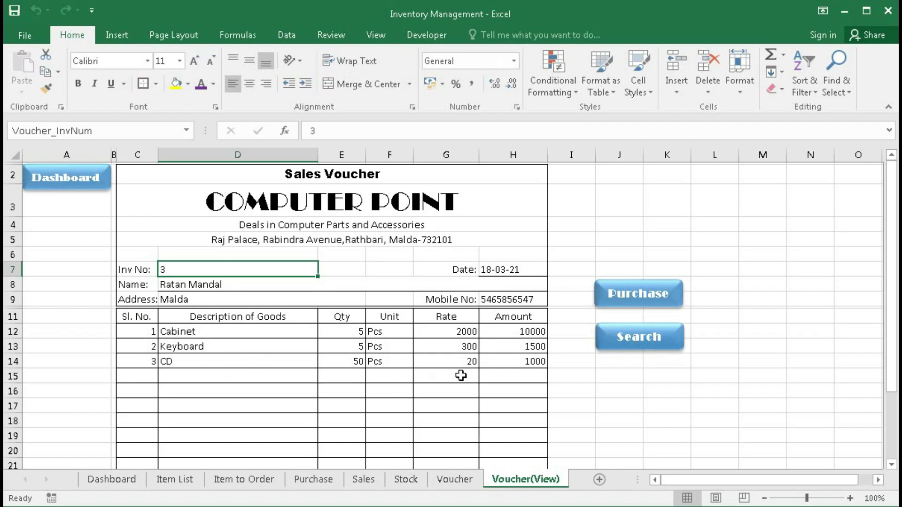
- Recall sales invoice 2, then switch the viewer to a blank Purchase voucher
{"action": "left_click", "coordinate": [173, 274]}
{"action": "type", "text": "2"}
{"action": "left_click", "coordinate": [623, 337]}
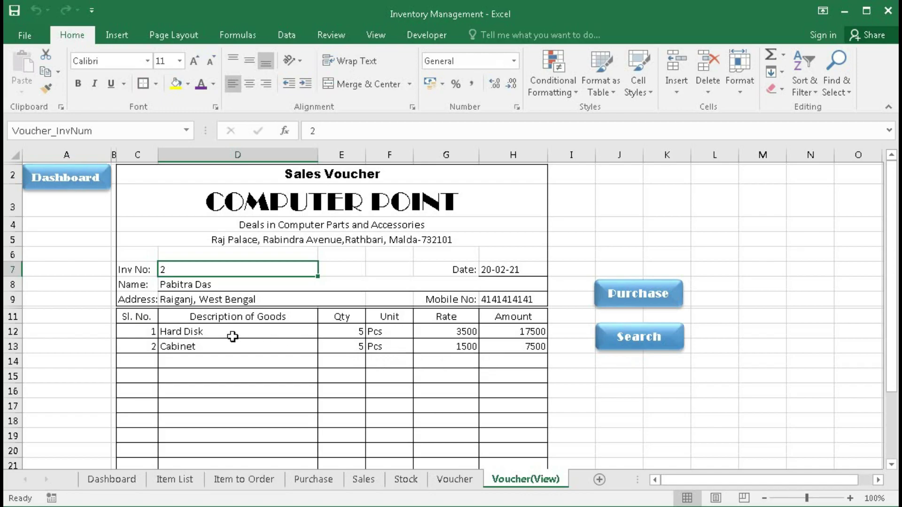
{"action": "left_click", "coordinate": [630, 295]}
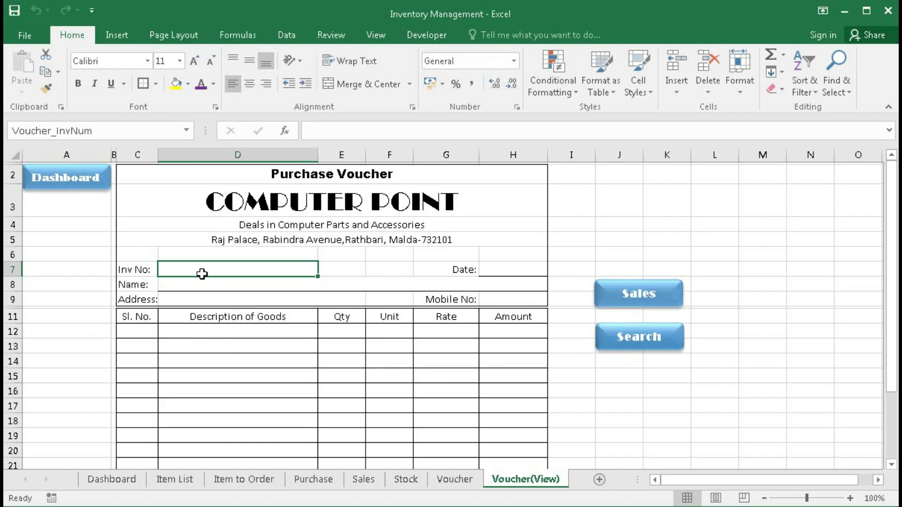
- Look up purchase invoice 4, select its Cabinet, UPS and Hard Disk rows, and return to the Dashboard
{"action": "type", "text": "4"}
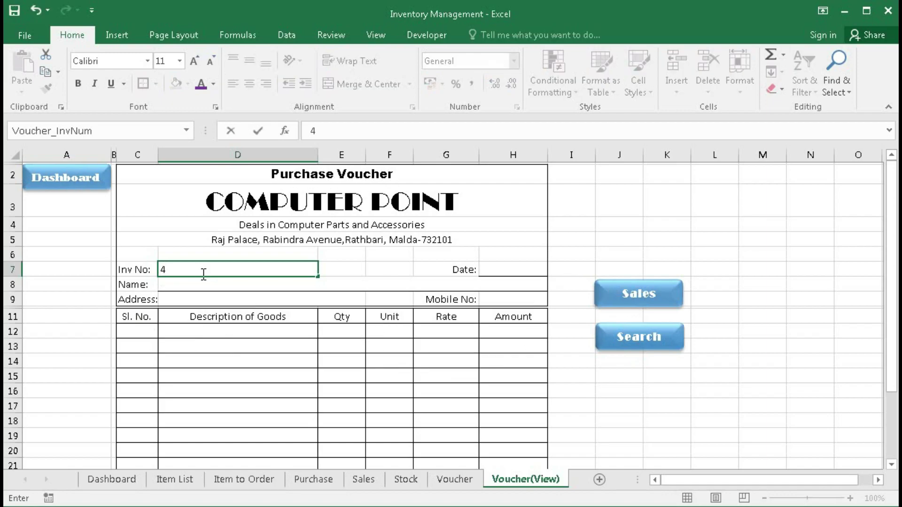
{"action": "left_click", "coordinate": [627, 335]}
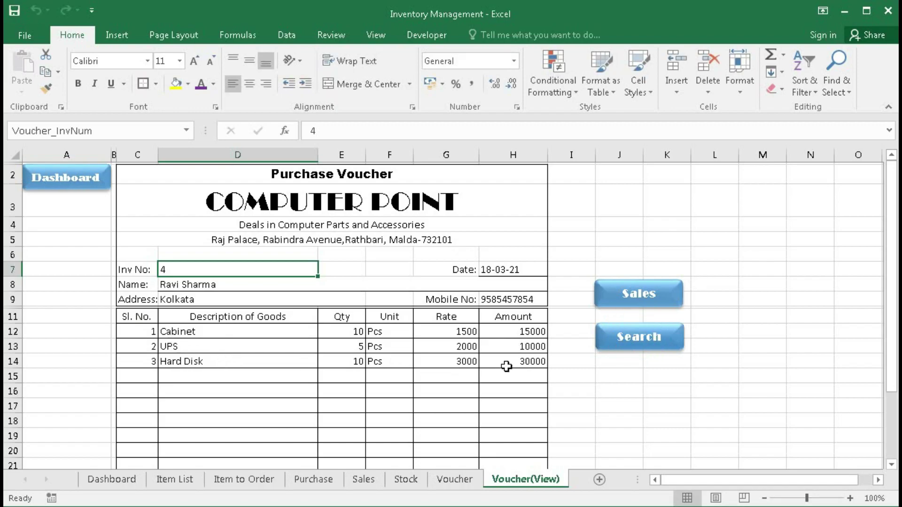
{"action": "left_click_drag", "start_coordinate": [165, 332], "coordinate": [490, 360]}
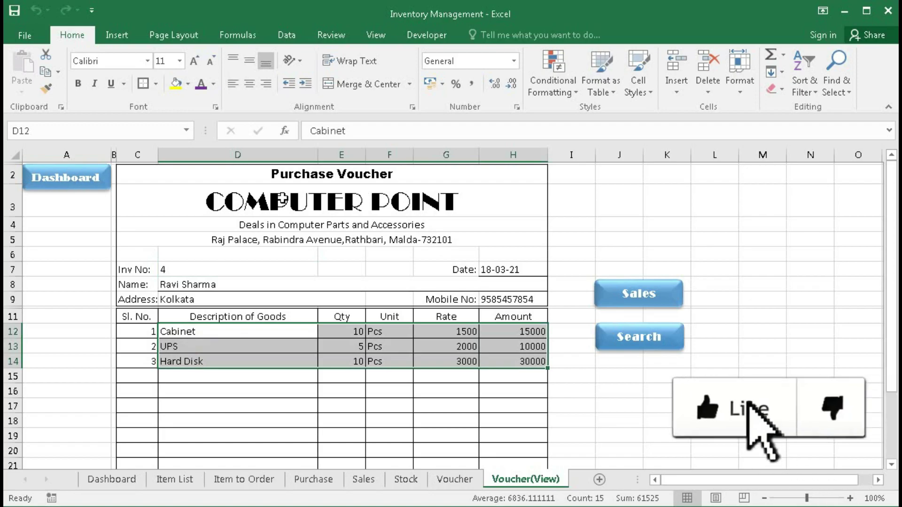
{"action": "left_click", "coordinate": [70, 179]}
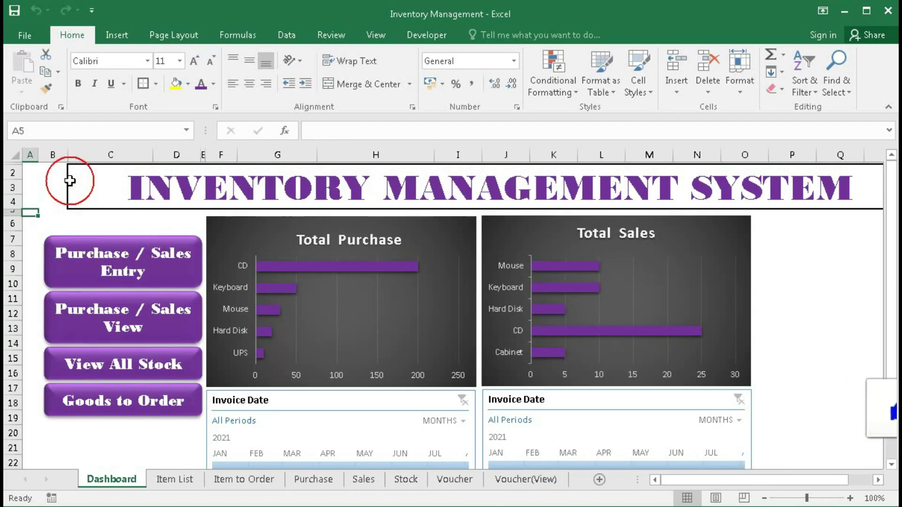
{"action": "left_click", "coordinate": [348, 383]}
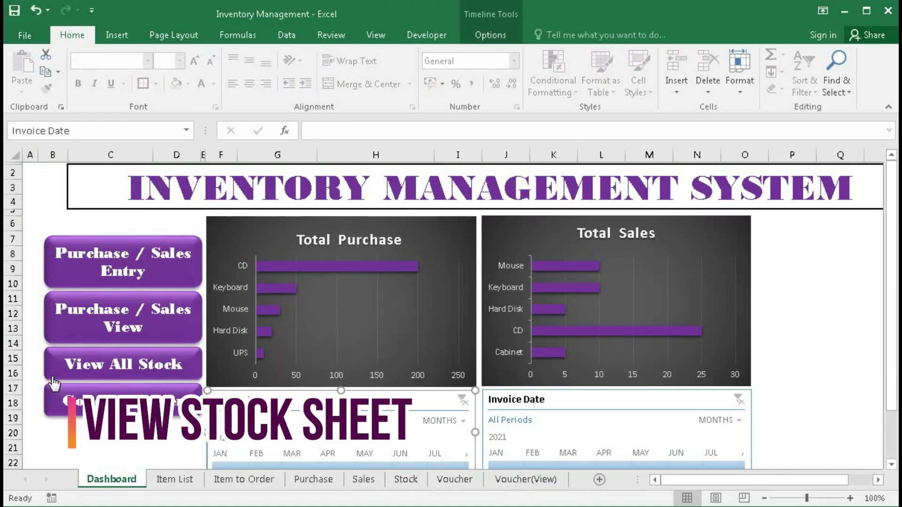
{"action": "left_click", "coordinate": [128, 369]}
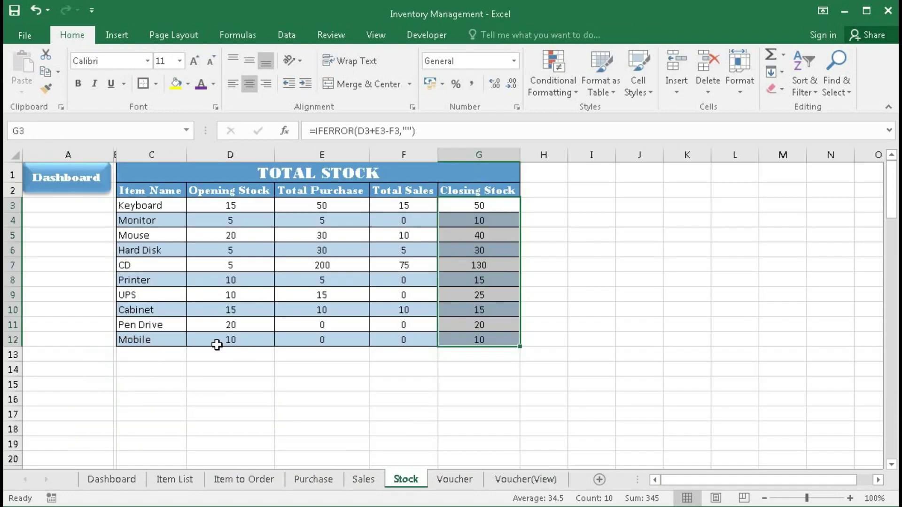
{"action": "left_click_drag", "start_coordinate": [471, 209], "coordinate": [480, 333]}
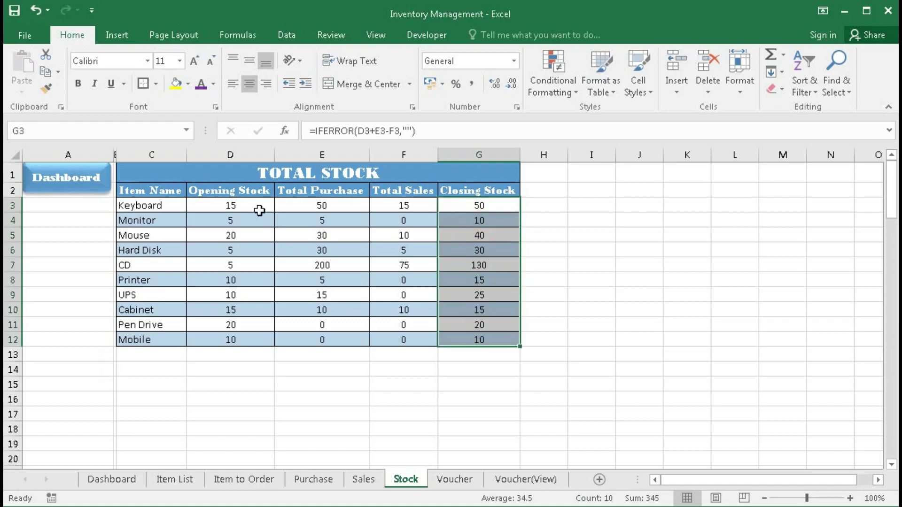
{"action": "left_click", "coordinate": [66, 179]}
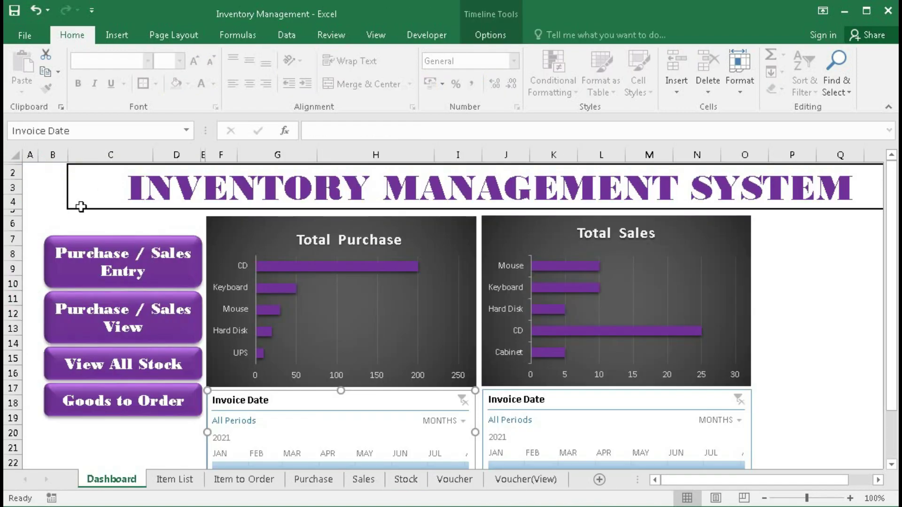
{"action": "left_click", "coordinate": [113, 398]}
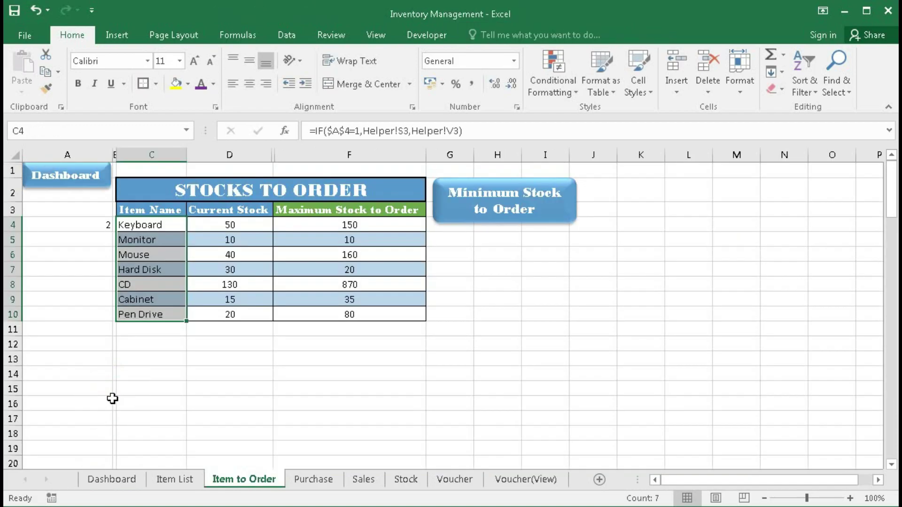
{"action": "left_click", "coordinate": [151, 295]}
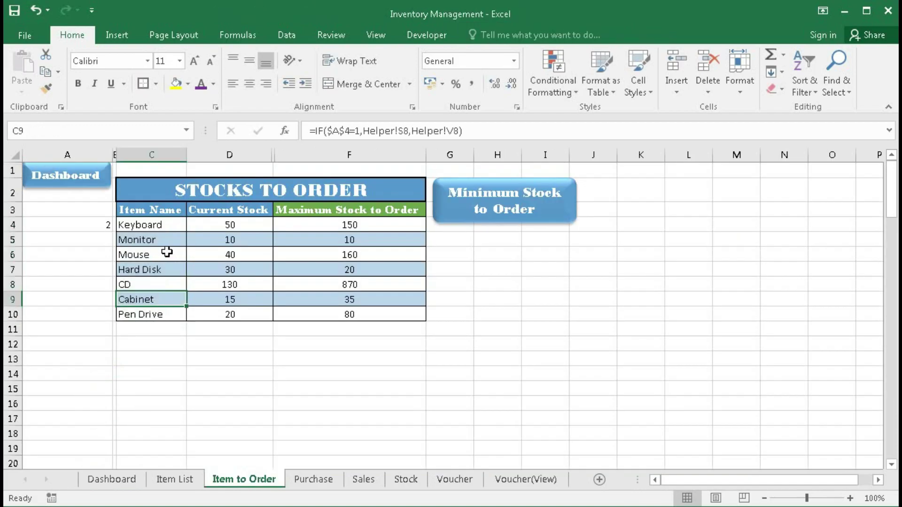
{"action": "left_click", "coordinate": [488, 211]}
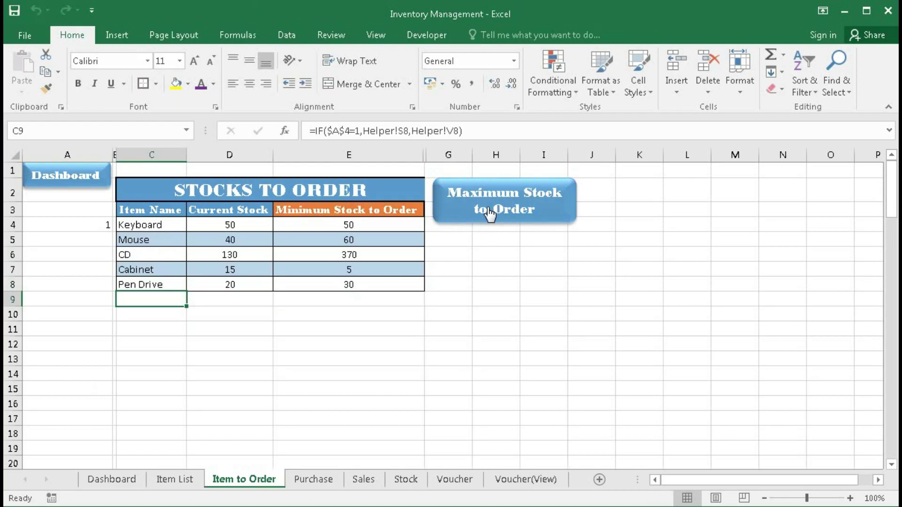
{"action": "left_click", "coordinate": [489, 214]}
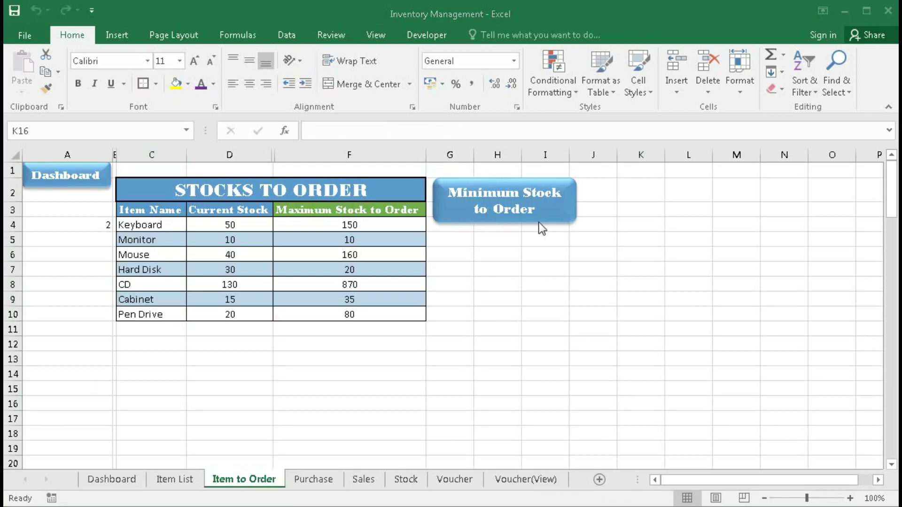
{"action": "left_click", "coordinate": [67, 175]}
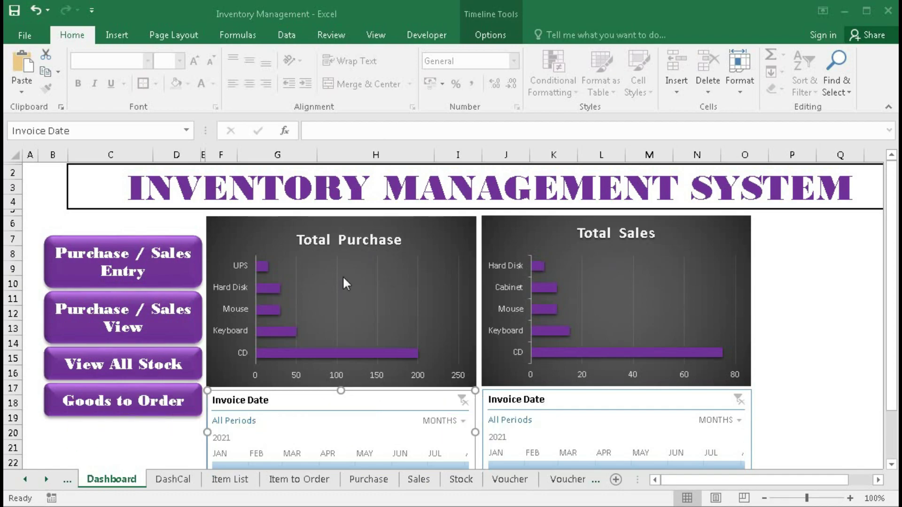
- Filter both charts through January, February and March 2021, then reset both timelines to All Periods
{"action": "left_click", "coordinate": [219, 465]}
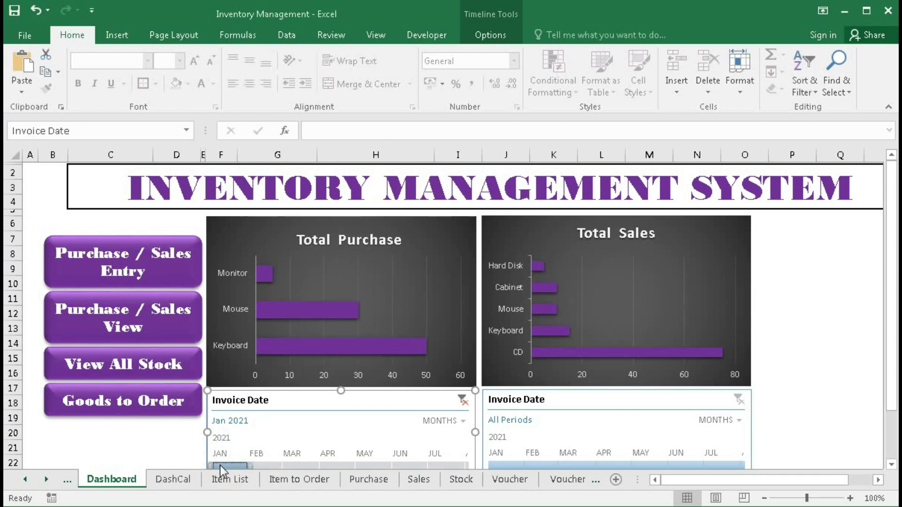
{"action": "left_click", "coordinate": [261, 466]}
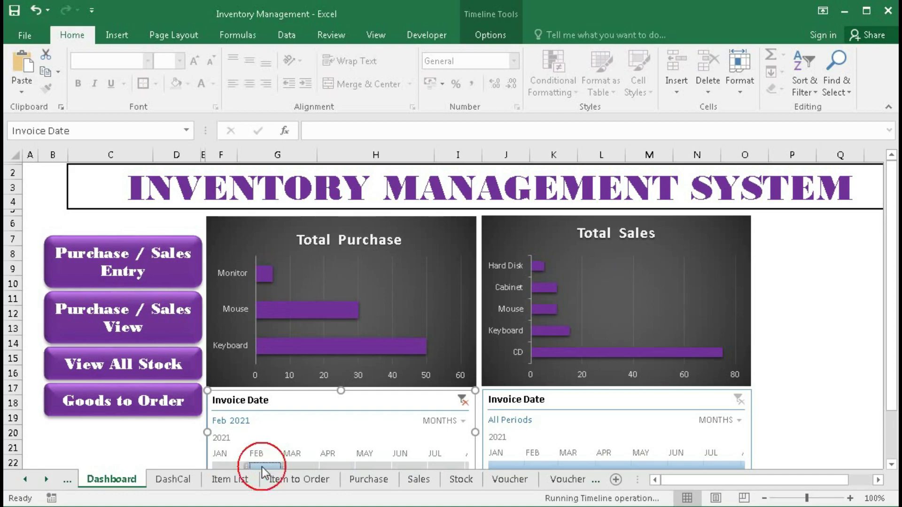
{"action": "left_click", "coordinate": [300, 467]}
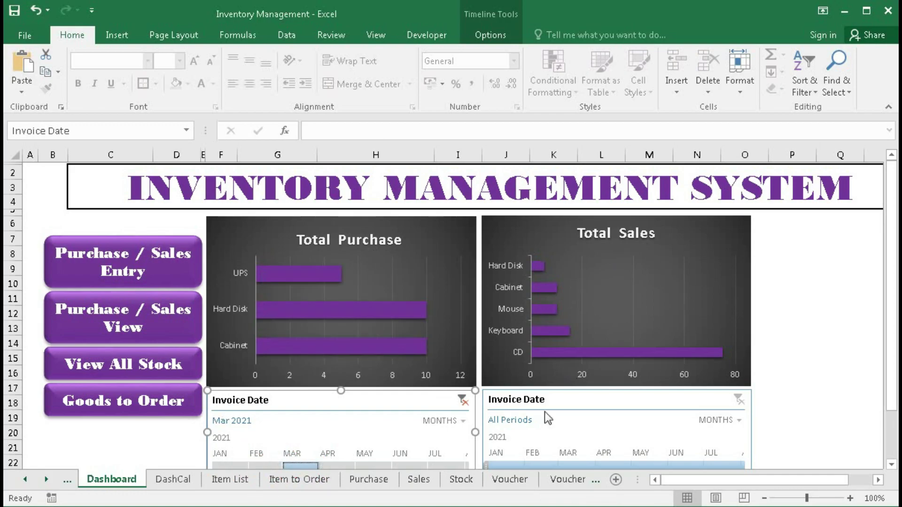
{"action": "left_click", "coordinate": [497, 464]}
{"action": "left_click", "coordinate": [537, 464]}
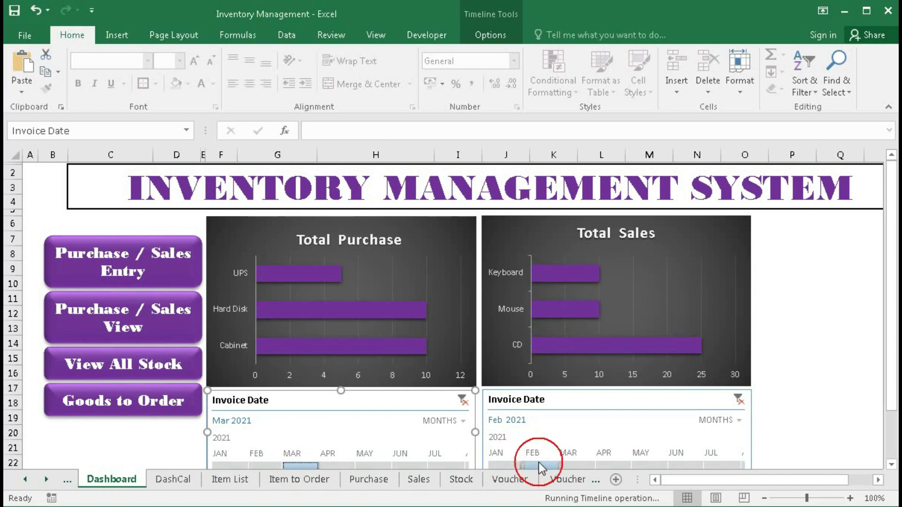
{"action": "left_click", "coordinate": [574, 465]}
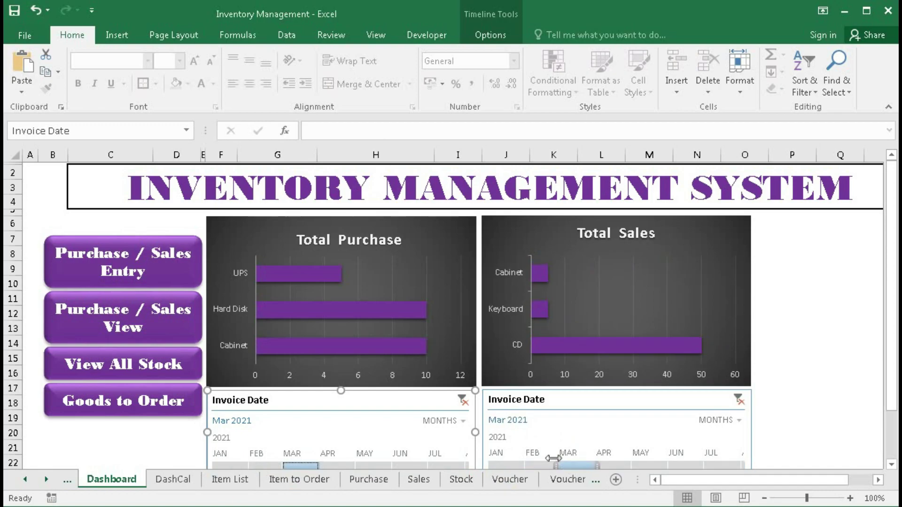
{"action": "left_click", "coordinate": [463, 402]}
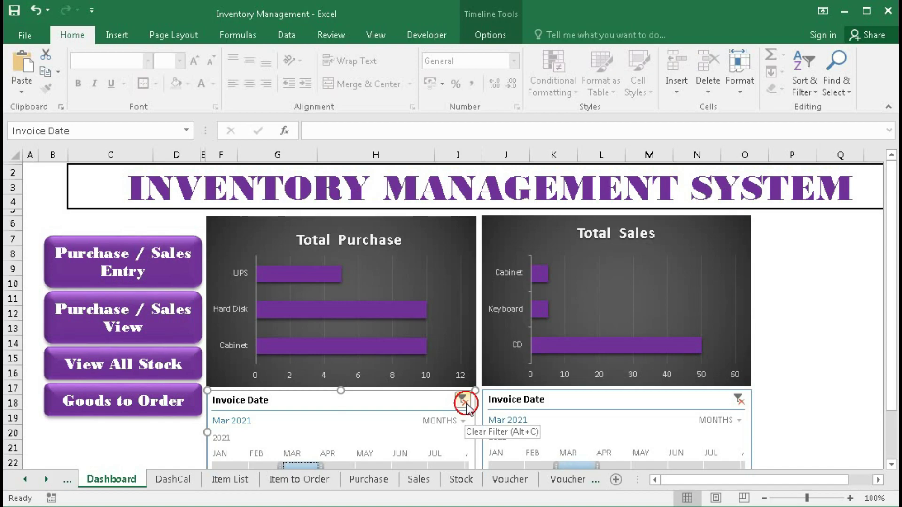
{"action": "left_click", "coordinate": [739, 401]}
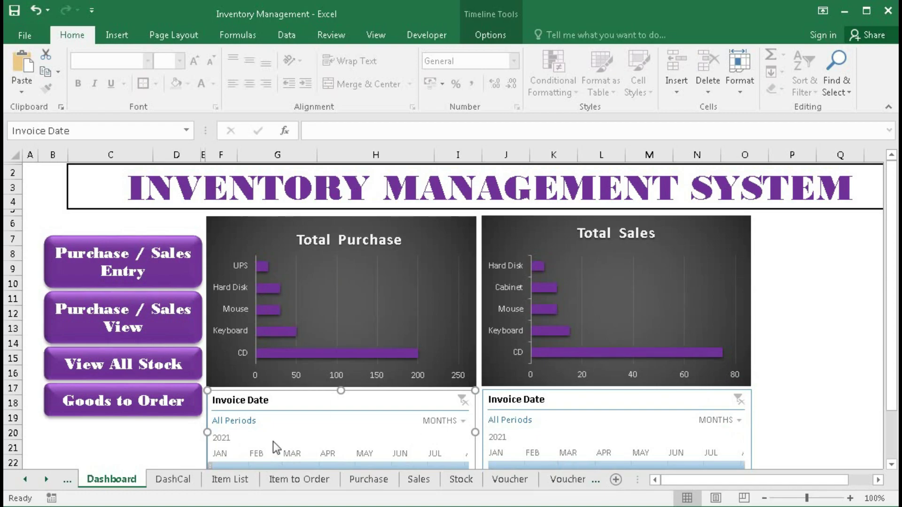
- Show the Goods to Order list and review its Current Stock values
{"action": "left_click", "coordinate": [130, 409]}
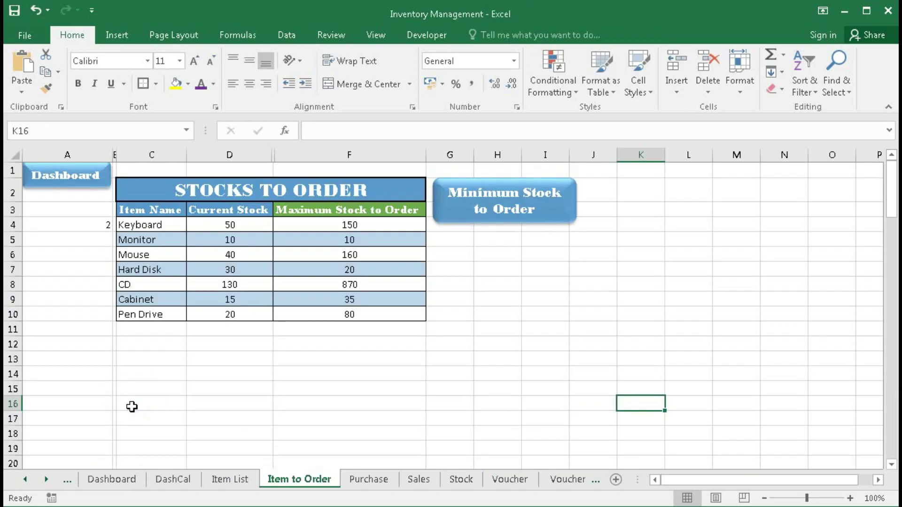
{"action": "left_click_drag", "start_coordinate": [214, 228], "coordinate": [216, 315]}
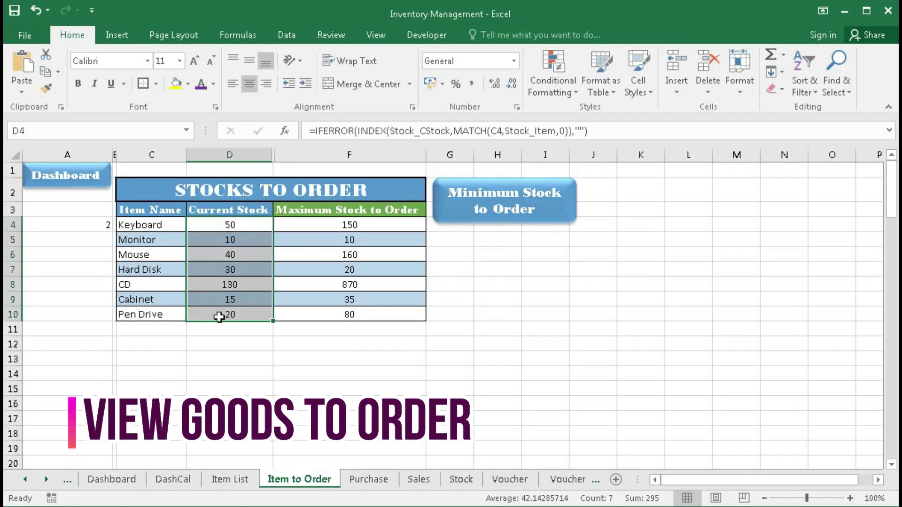
{"action": "left_click", "coordinate": [461, 479]}
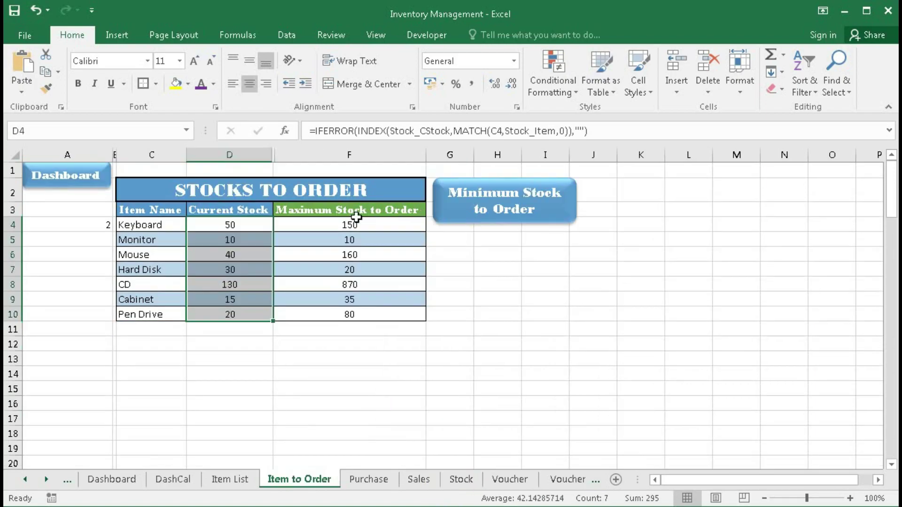
- Show the five-item Minimum Stock to Order list, check Keyboard's formula, and open Item List
{"action": "left_click", "coordinate": [480, 210]}
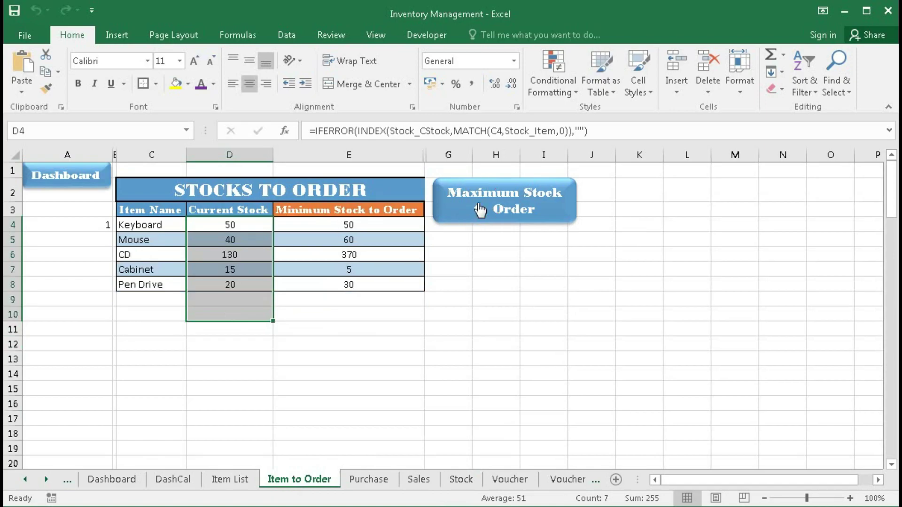
{"action": "left_click", "coordinate": [364, 342]}
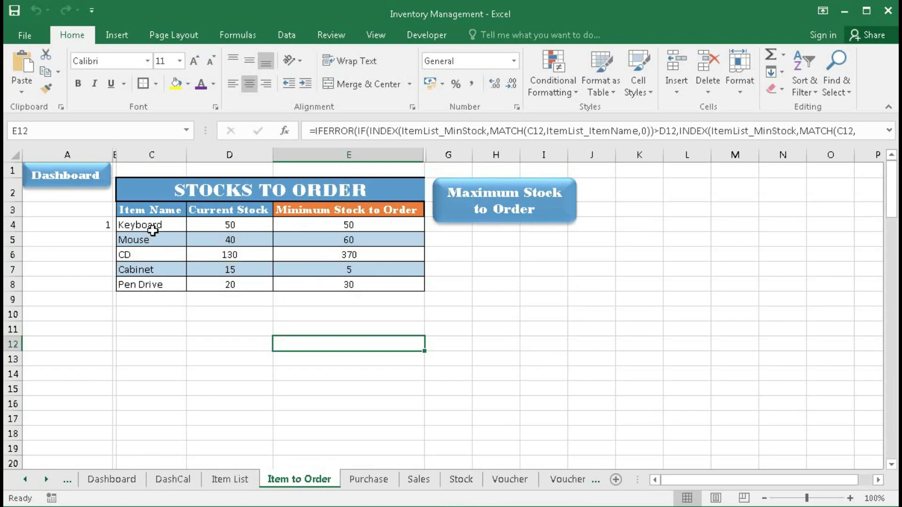
{"action": "left_click", "coordinate": [360, 227]}
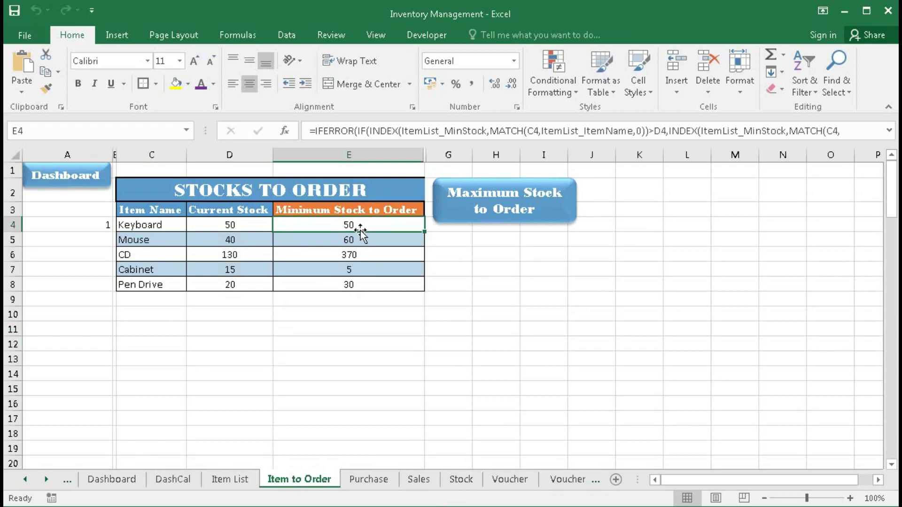
{"action": "left_click", "coordinate": [230, 480]}
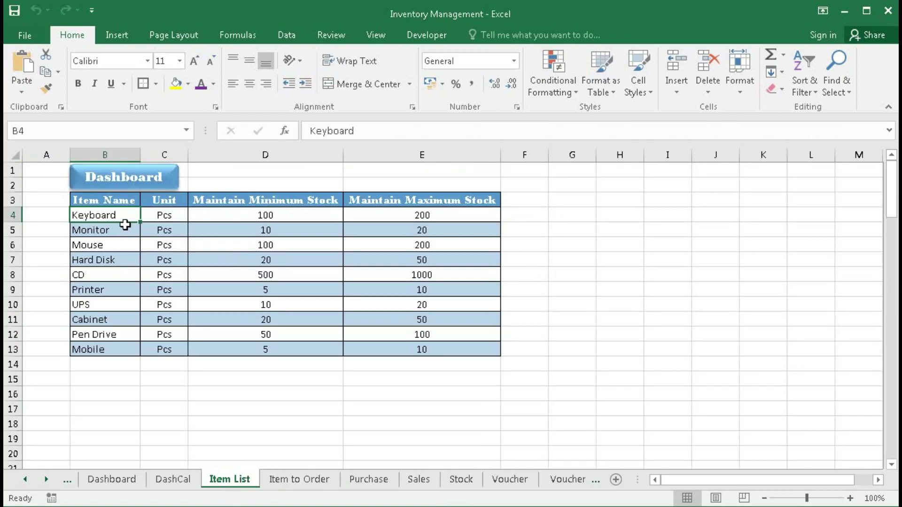
- Compare Keyboard's minimum stock in Item List D4 with its closing stock formula in Stock G3
{"action": "left_click", "coordinate": [239, 214]}
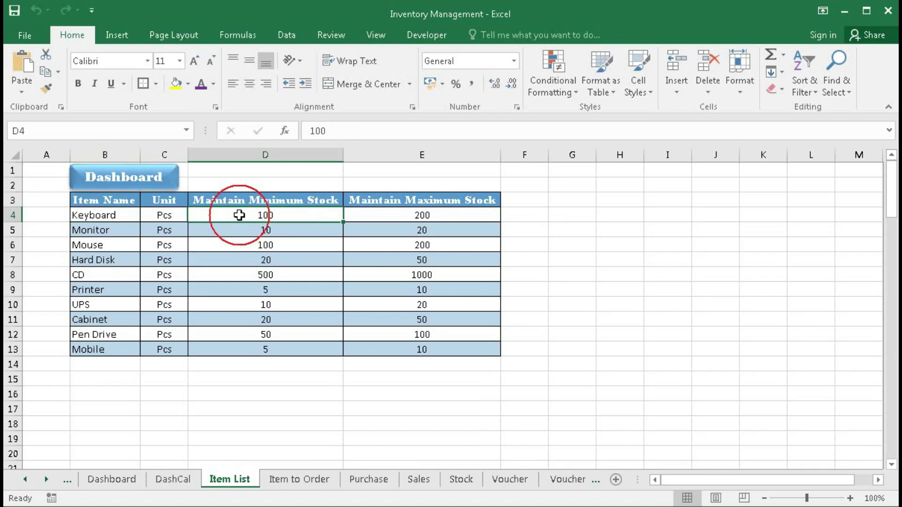
{"action": "left_click", "coordinate": [461, 479]}
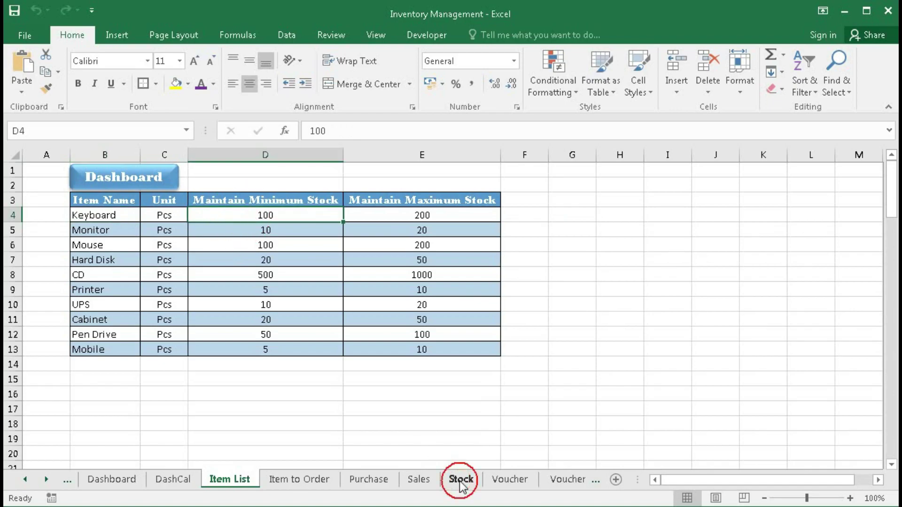
{"action": "left_click", "coordinate": [469, 204]}
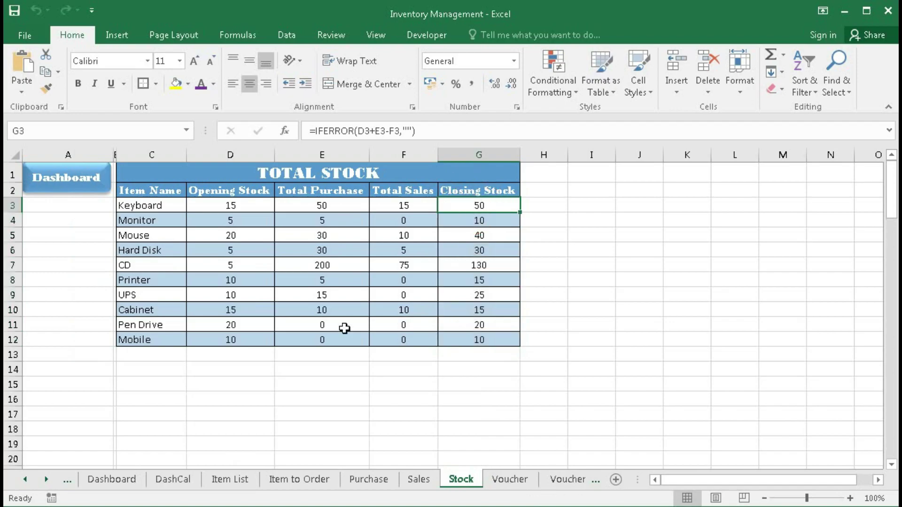
{"action": "left_click", "coordinate": [239, 481]}
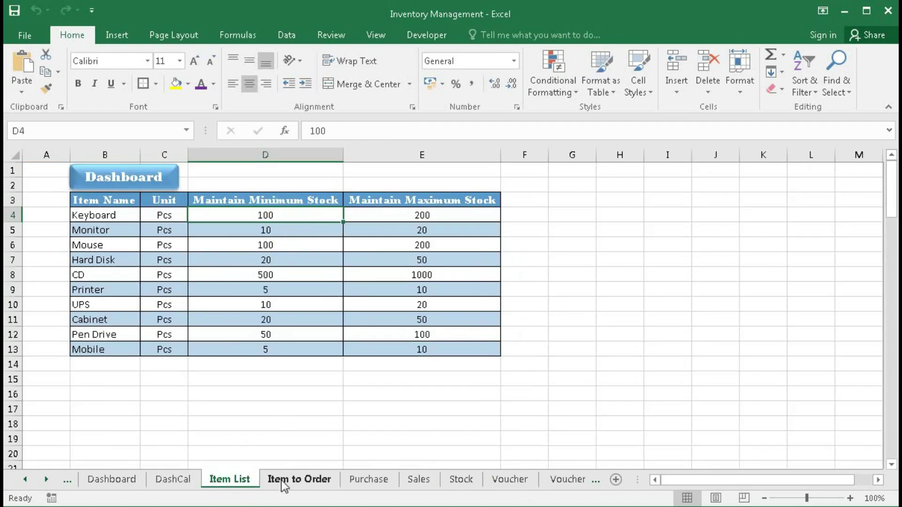
{"action": "left_click", "coordinate": [284, 480]}
- Inspect the minimum-to-order formulas for Keyboard, Mouse, CD, Cabinet and Pen Drive in E4:E8
{"action": "left_click", "coordinate": [338, 225]}
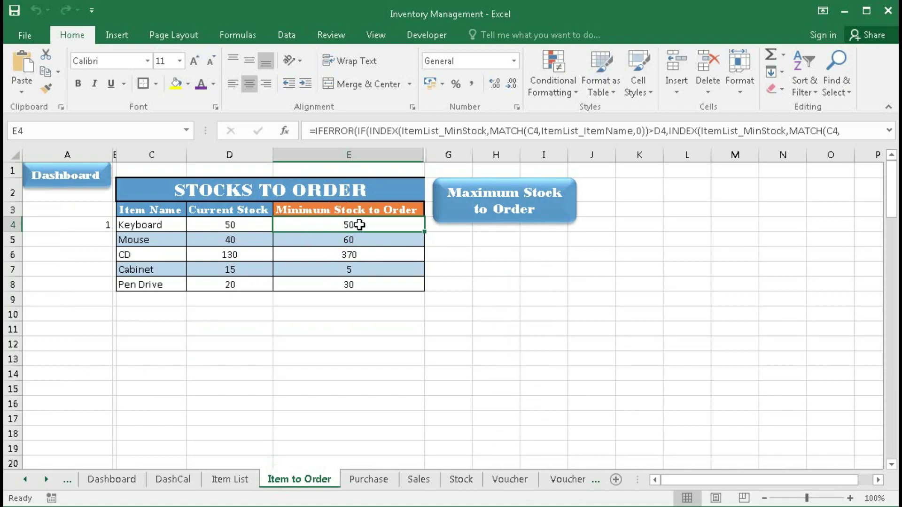
{"action": "left_click", "coordinate": [327, 238]}
{"action": "left_click", "coordinate": [317, 260]}
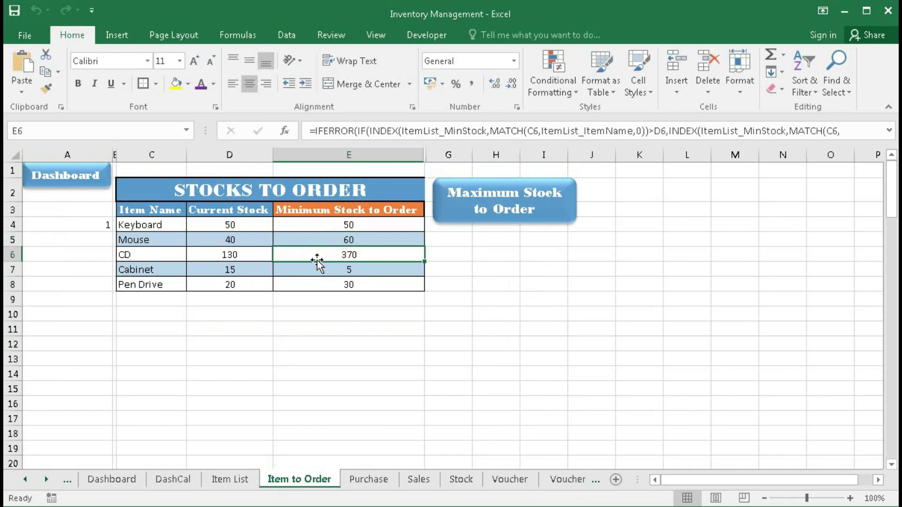
{"action": "left_click", "coordinate": [312, 267]}
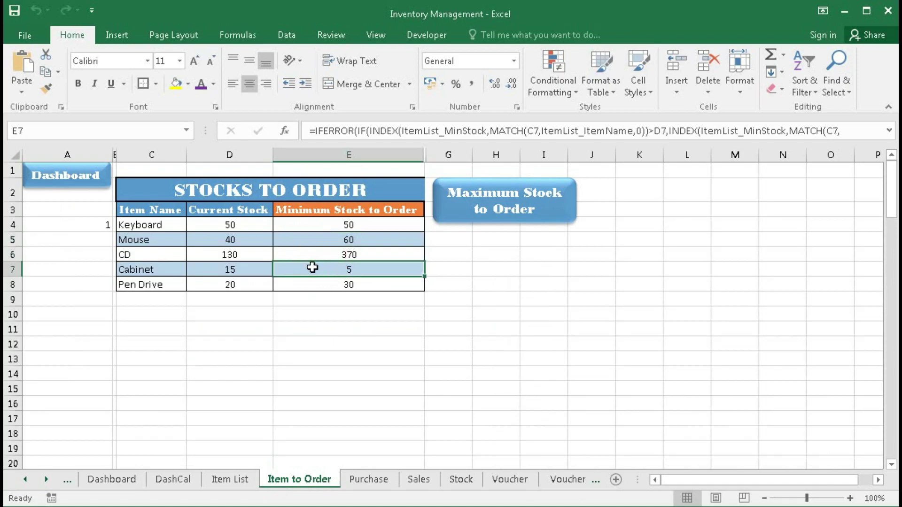
{"action": "left_click", "coordinate": [312, 286]}
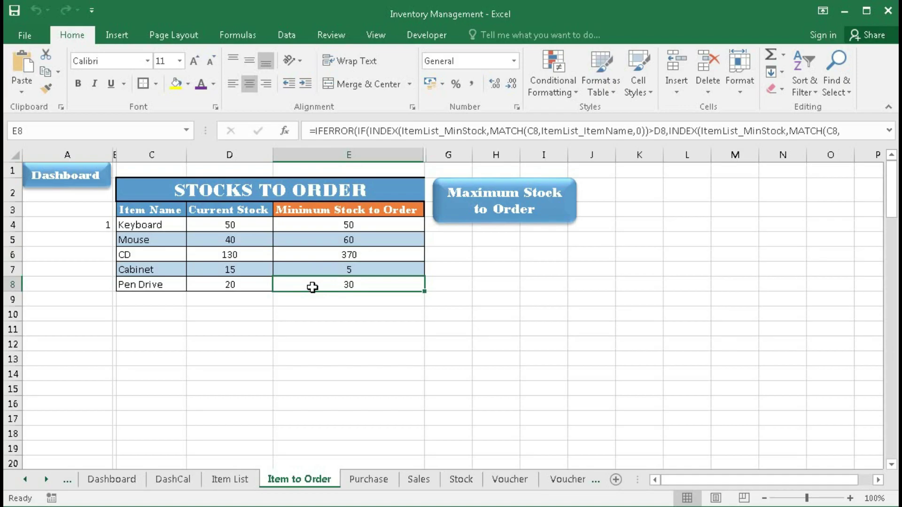
- Switch to the Maximum Stock to Order list, e.g. CD 870, Mouse 160, Keyboard 150
{"action": "left_click", "coordinate": [483, 223]}
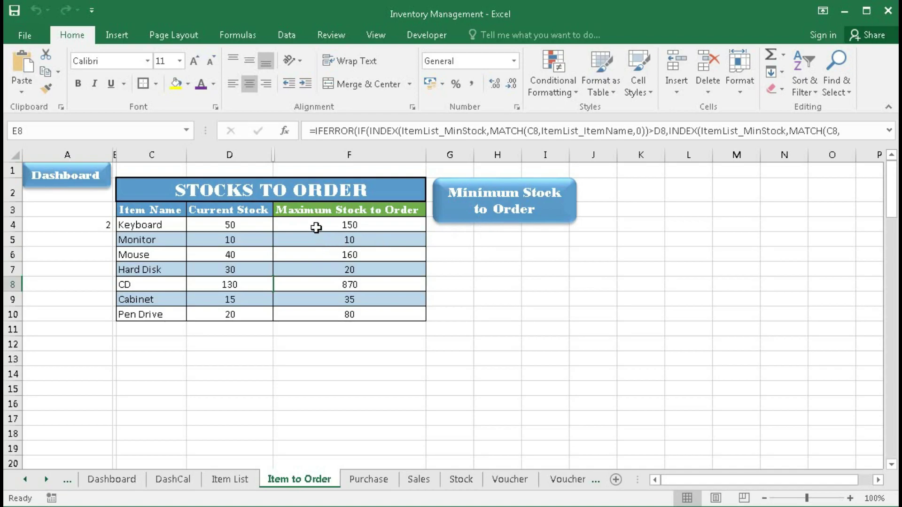
{"action": "left_click_drag", "start_coordinate": [316, 228], "coordinate": [309, 312]}
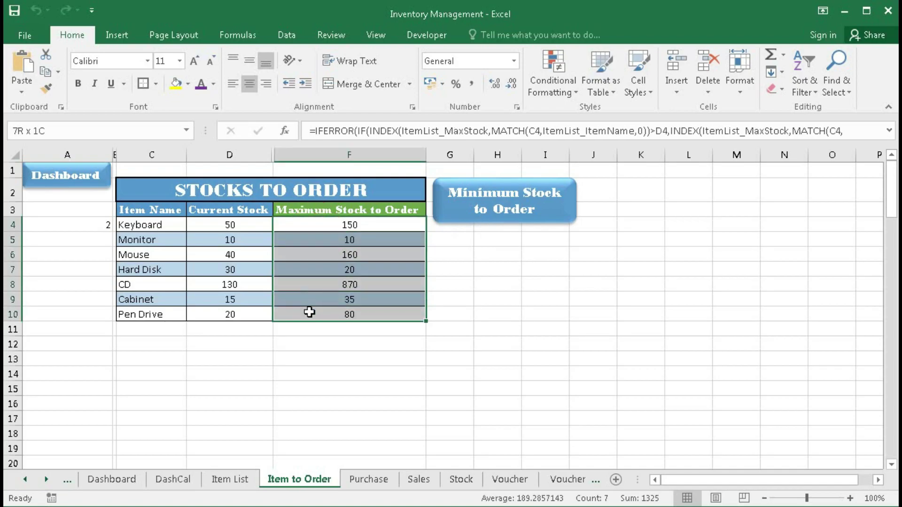
{"action": "left_click", "coordinate": [469, 285]}
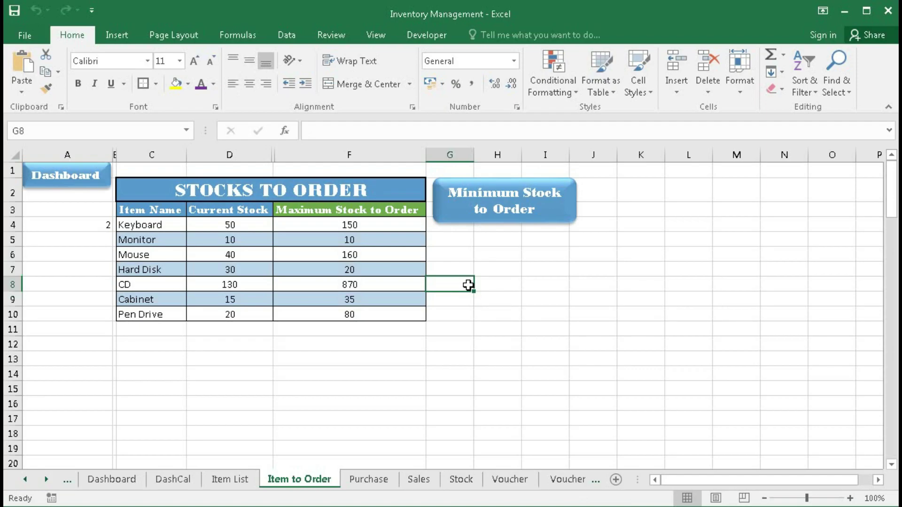
- Review the Voucher, Voucher(View), Stock and Item to Order sheets, then go back to the Dashboard
{"action": "left_click", "coordinate": [510, 480]}
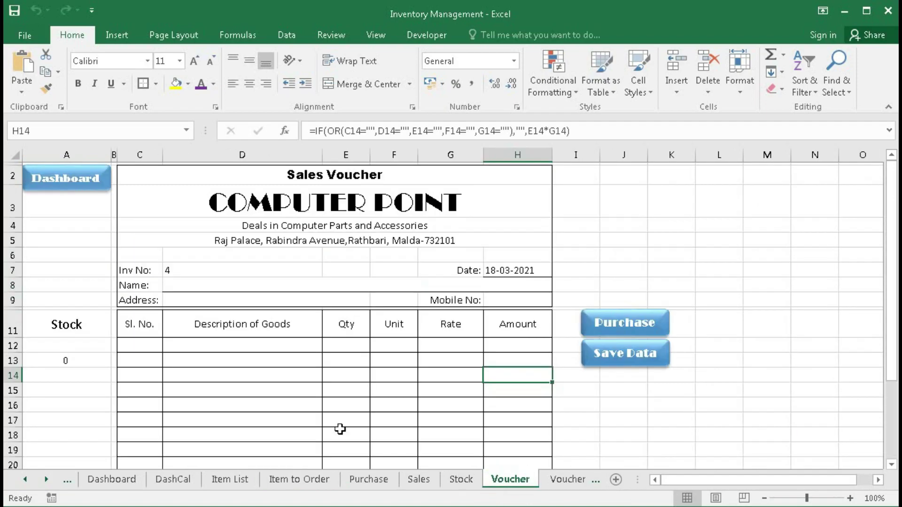
{"action": "left_click", "coordinate": [568, 480]}
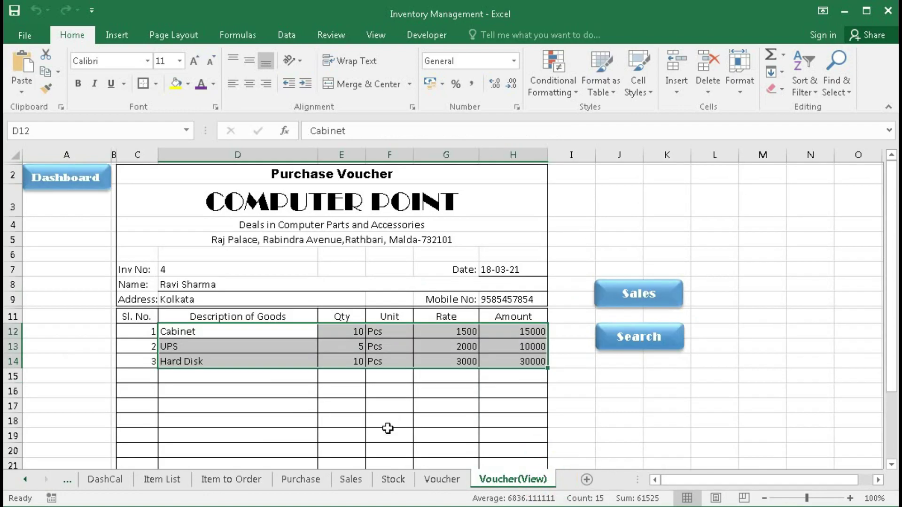
{"action": "left_click", "coordinate": [393, 479]}
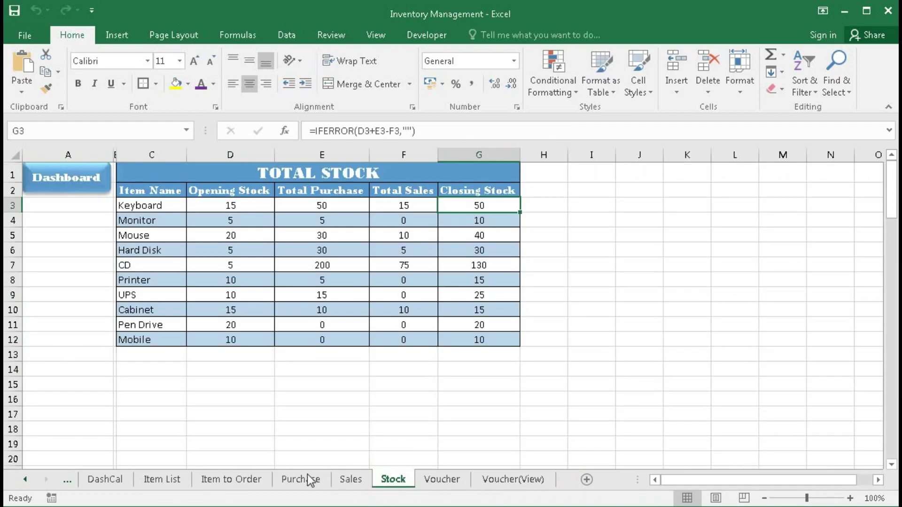
{"action": "left_click", "coordinate": [238, 480]}
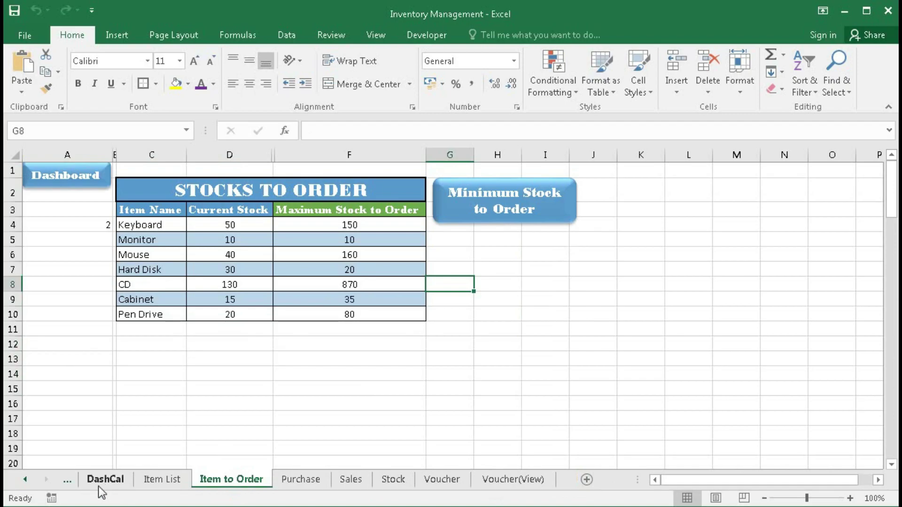
{"action": "left_click", "coordinate": [69, 189]}
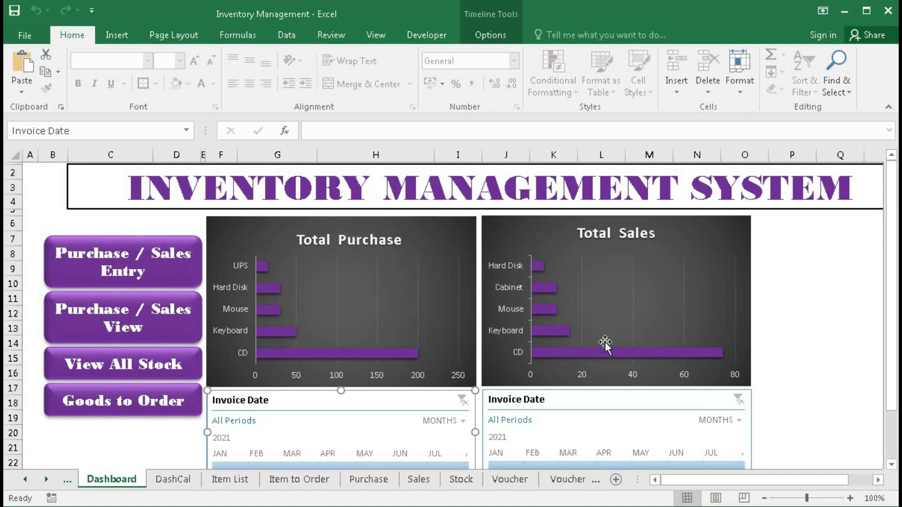
{"action": "left_click", "coordinate": [826, 347]}
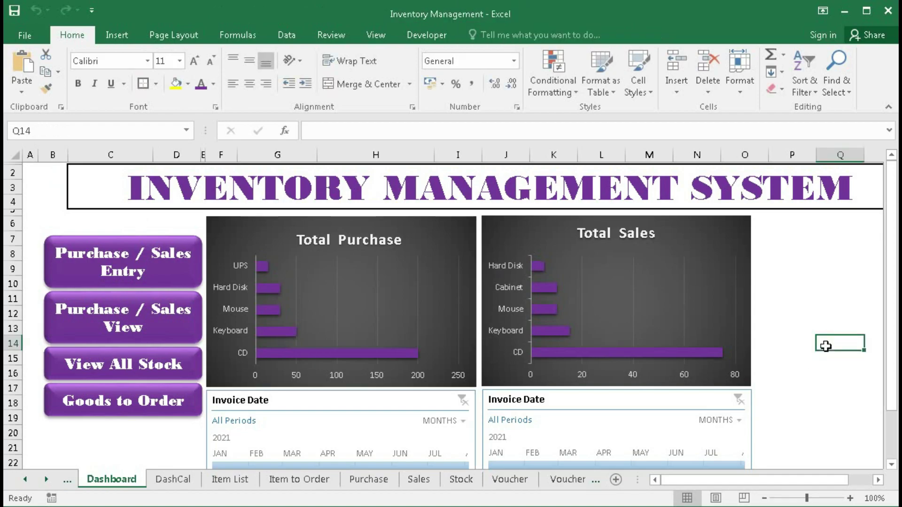